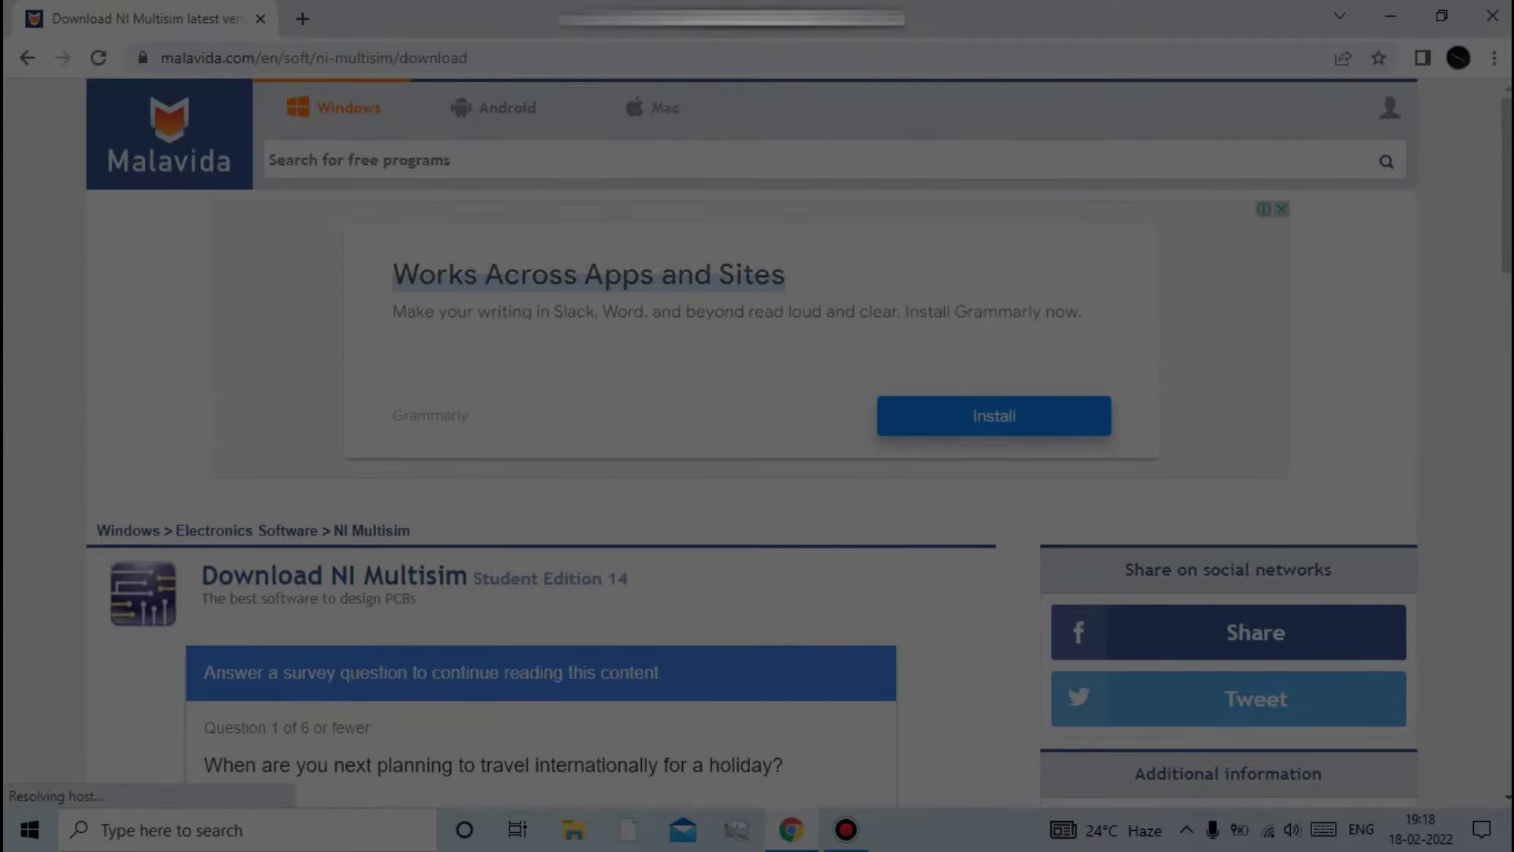
Dismiss the top ad and answer the first three survey questions with "I'm not sure / I prefer not to say", "Likely" and "Work - workcation".
{"action": "left_click", "coordinate": [1285, 211]}
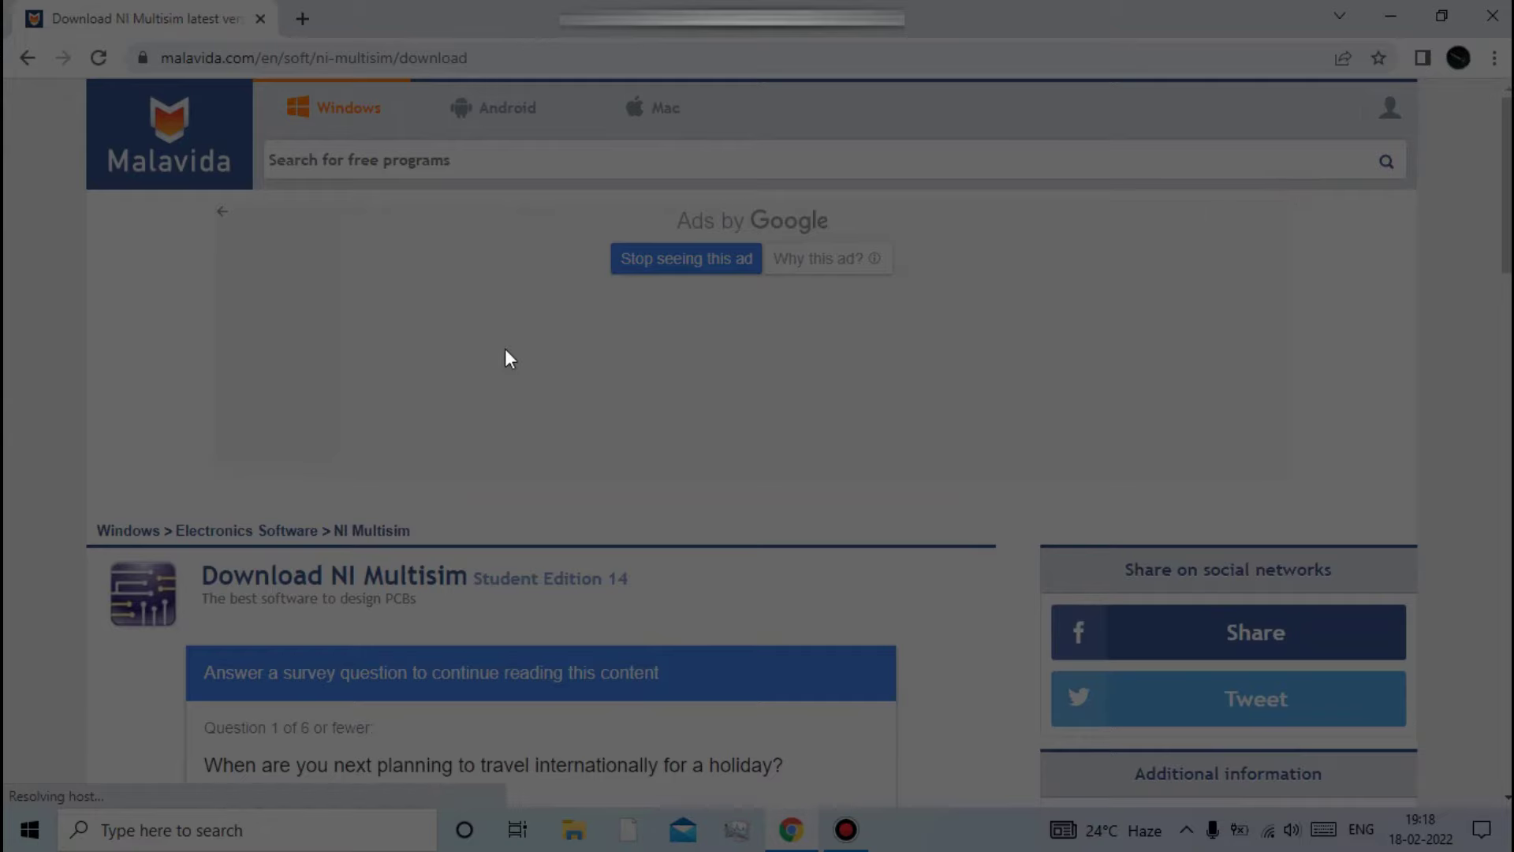
{"action": "scroll", "coordinate": [507, 342], "scroll_direction": "down", "scroll_amount": 7}
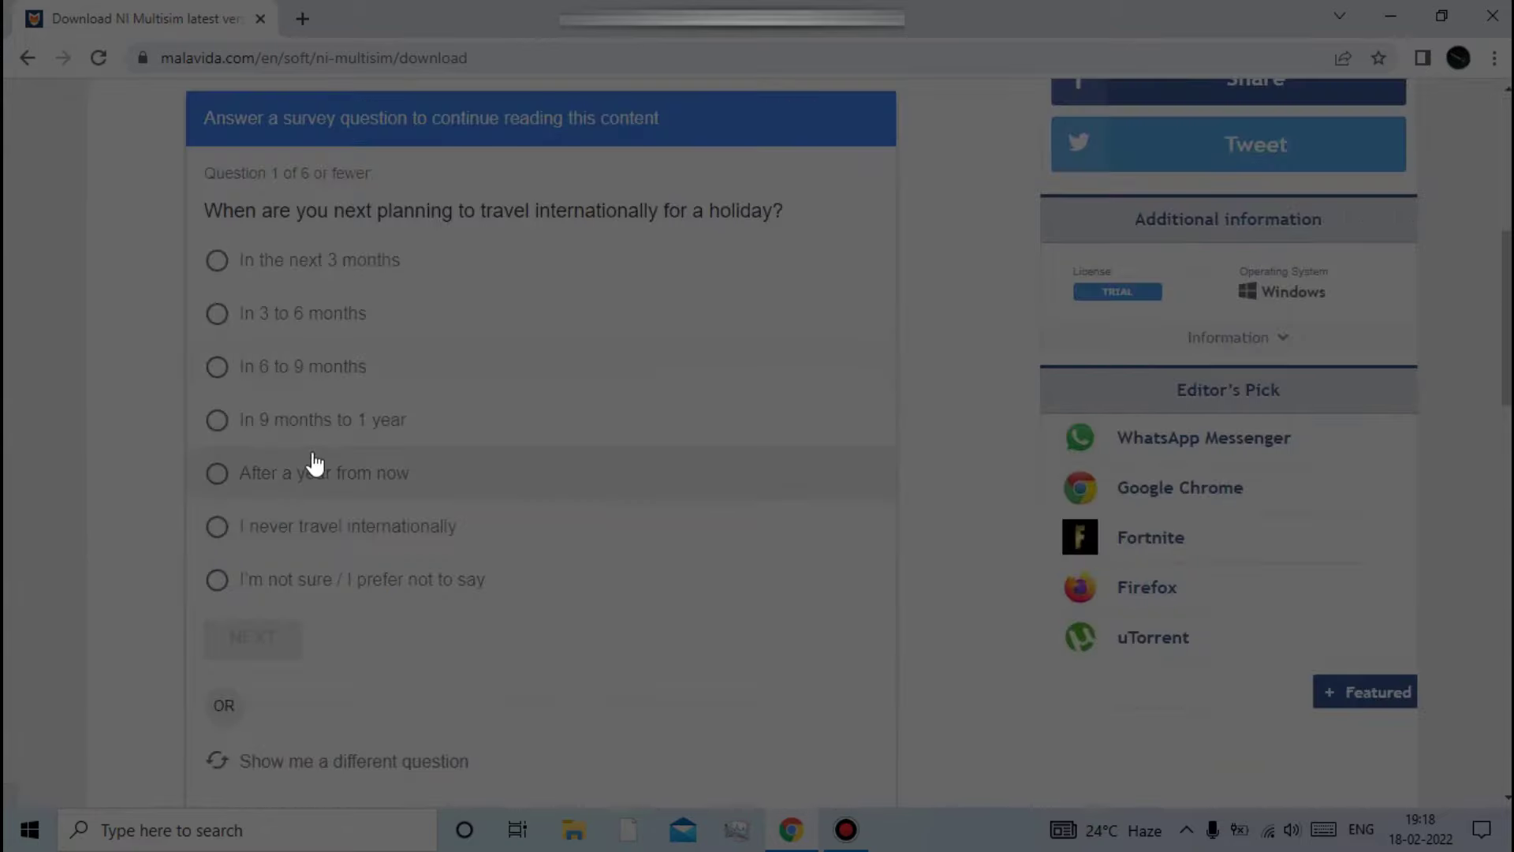
{"action": "left_click", "coordinate": [223, 580]}
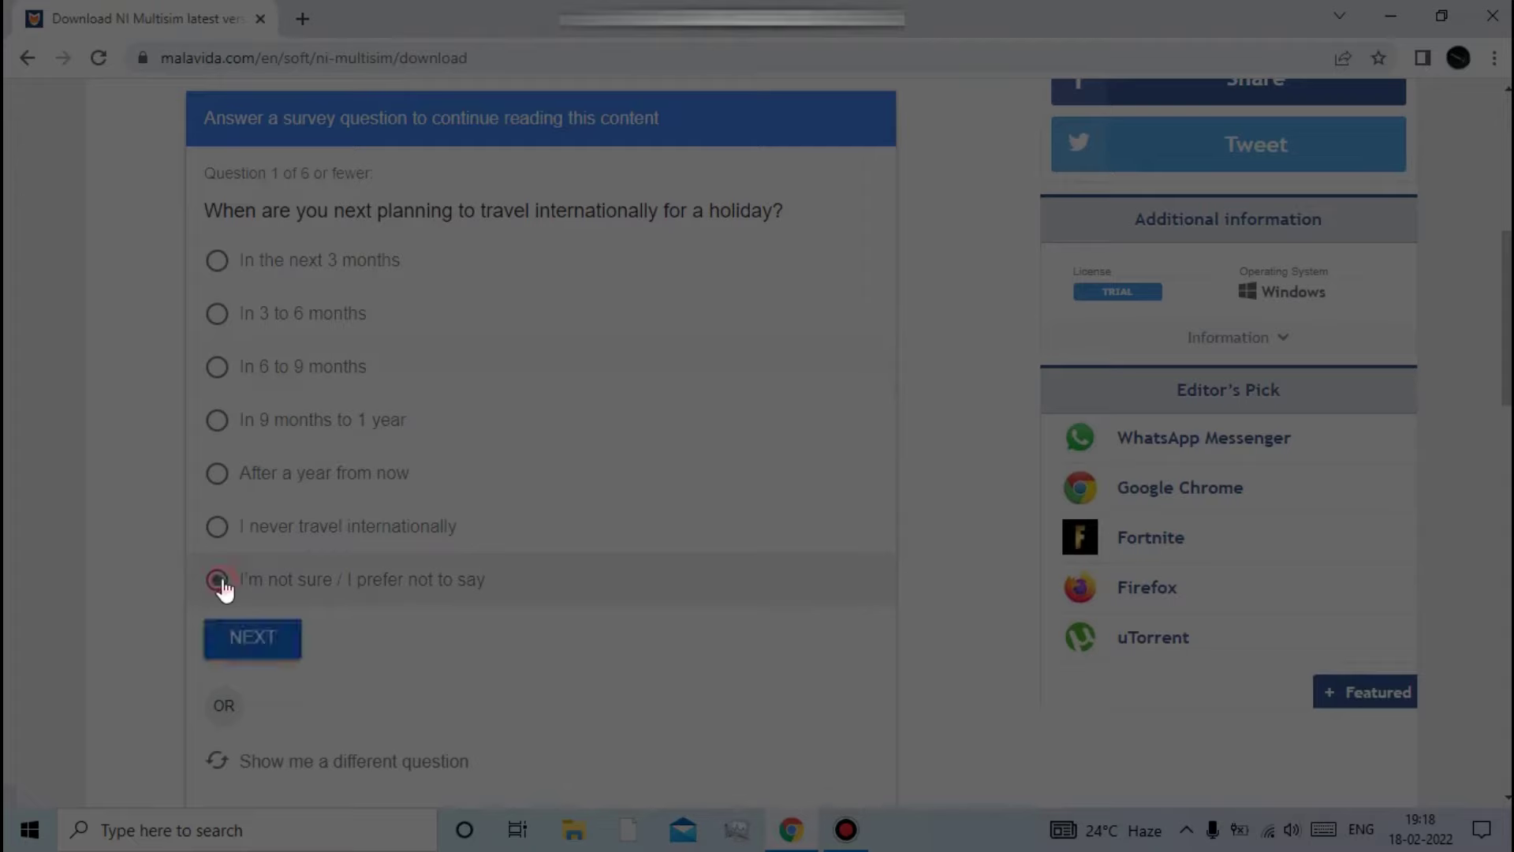
{"action": "left_click", "coordinate": [262, 638]}
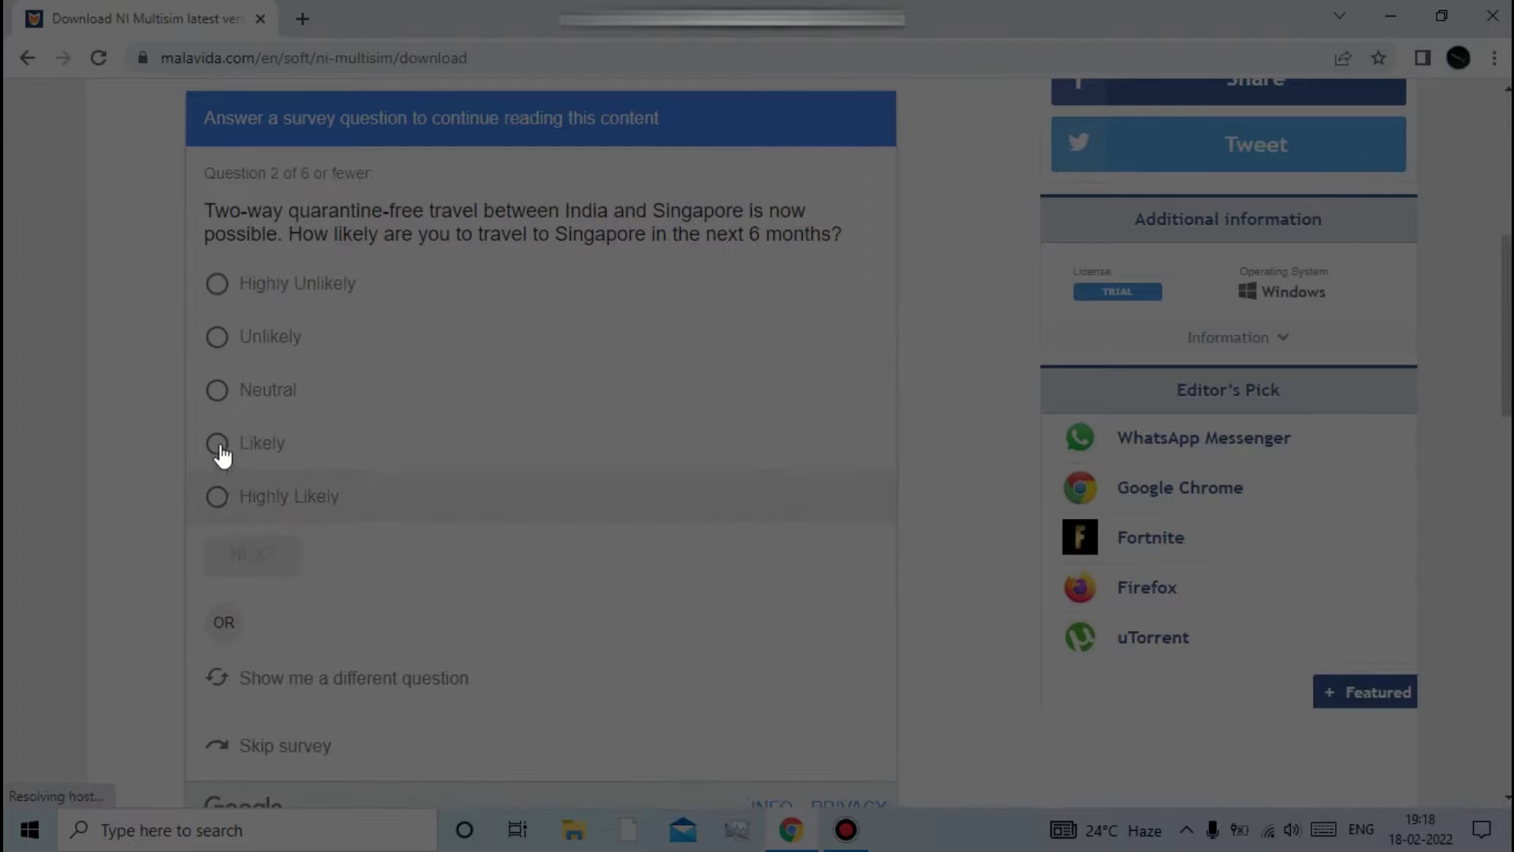
{"action": "left_click", "coordinate": [218, 445]}
{"action": "left_click", "coordinate": [238, 549]}
{"action": "left_click", "coordinate": [225, 496]}
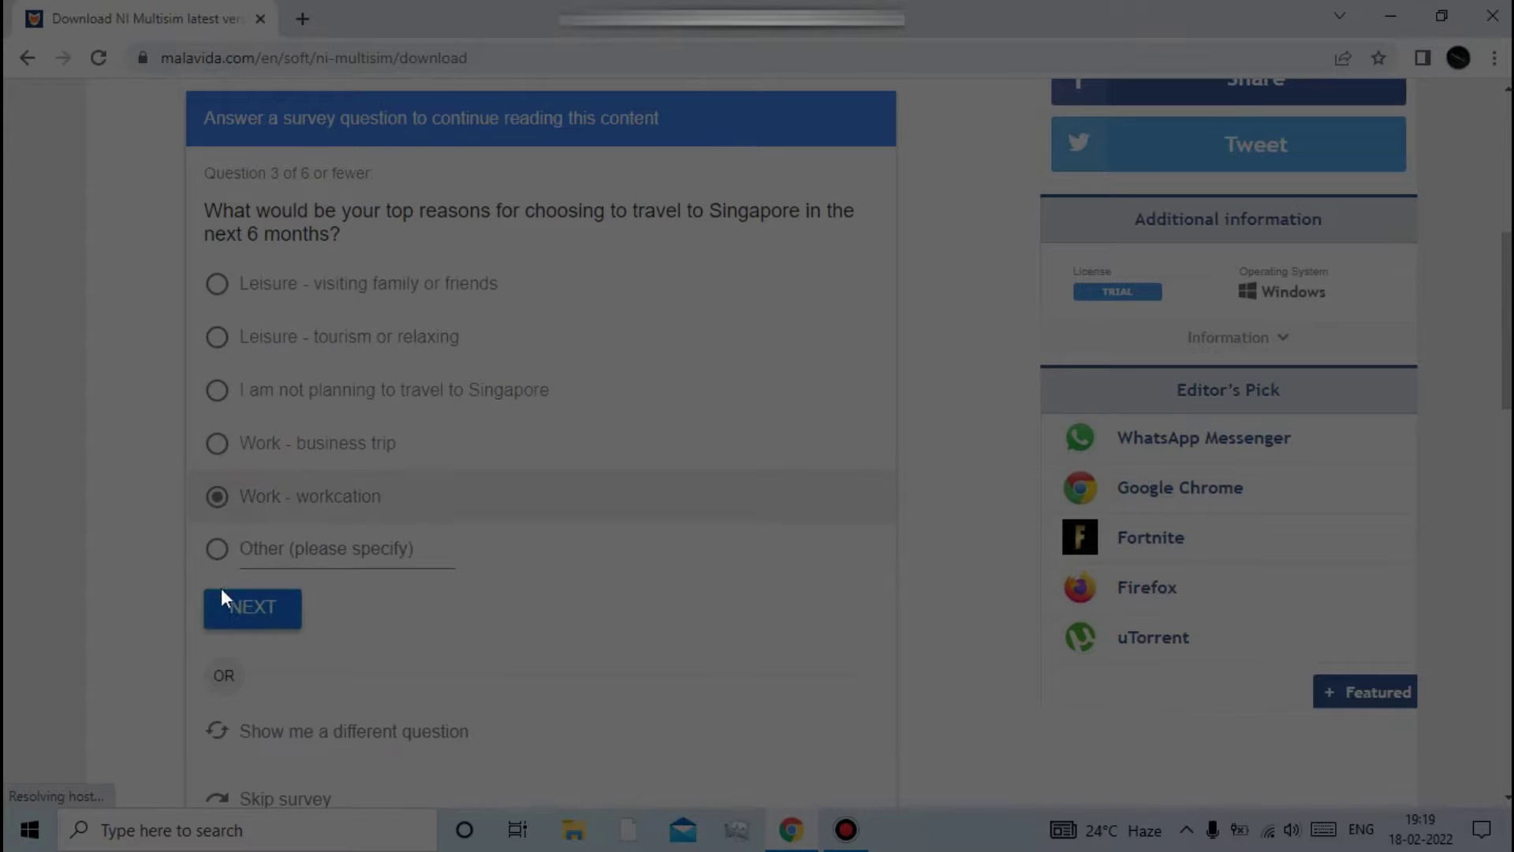
{"action": "left_click", "coordinate": [242, 610]}
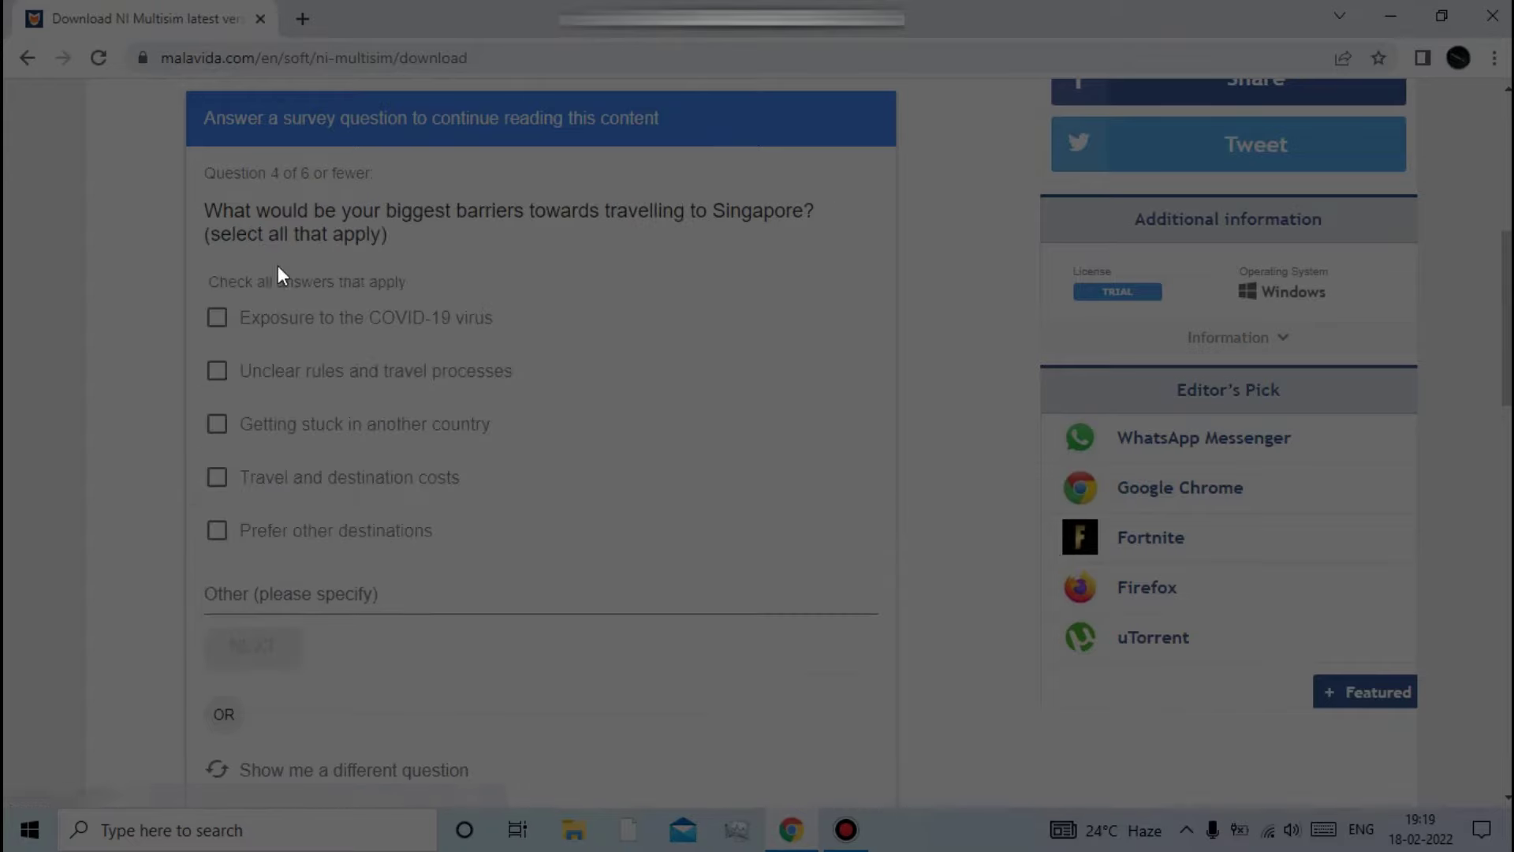
Finish the survey with "Exposure to the COVID-19 virus", "Activities that cater to my interests" and "More interesting destination activities", and submit it.
{"action": "left_click", "coordinate": [217, 318]}
{"action": "left_click", "coordinate": [239, 646]}
{"action": "left_click", "coordinate": [217, 530]}
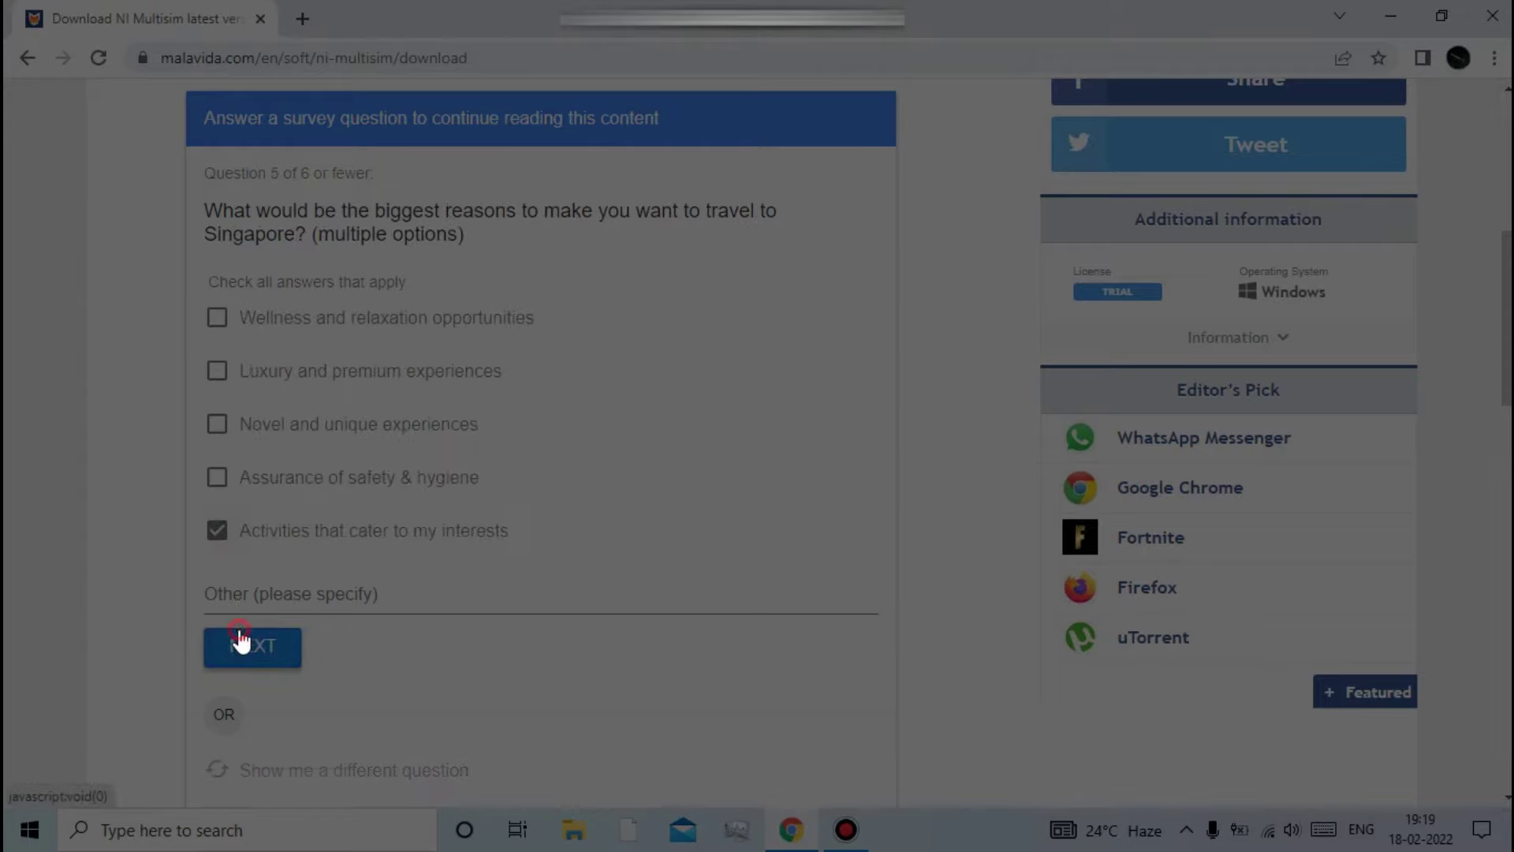
{"action": "left_click", "coordinate": [241, 642]}
{"action": "left_click", "coordinate": [217, 370]}
{"action": "left_click", "coordinate": [254, 593]}
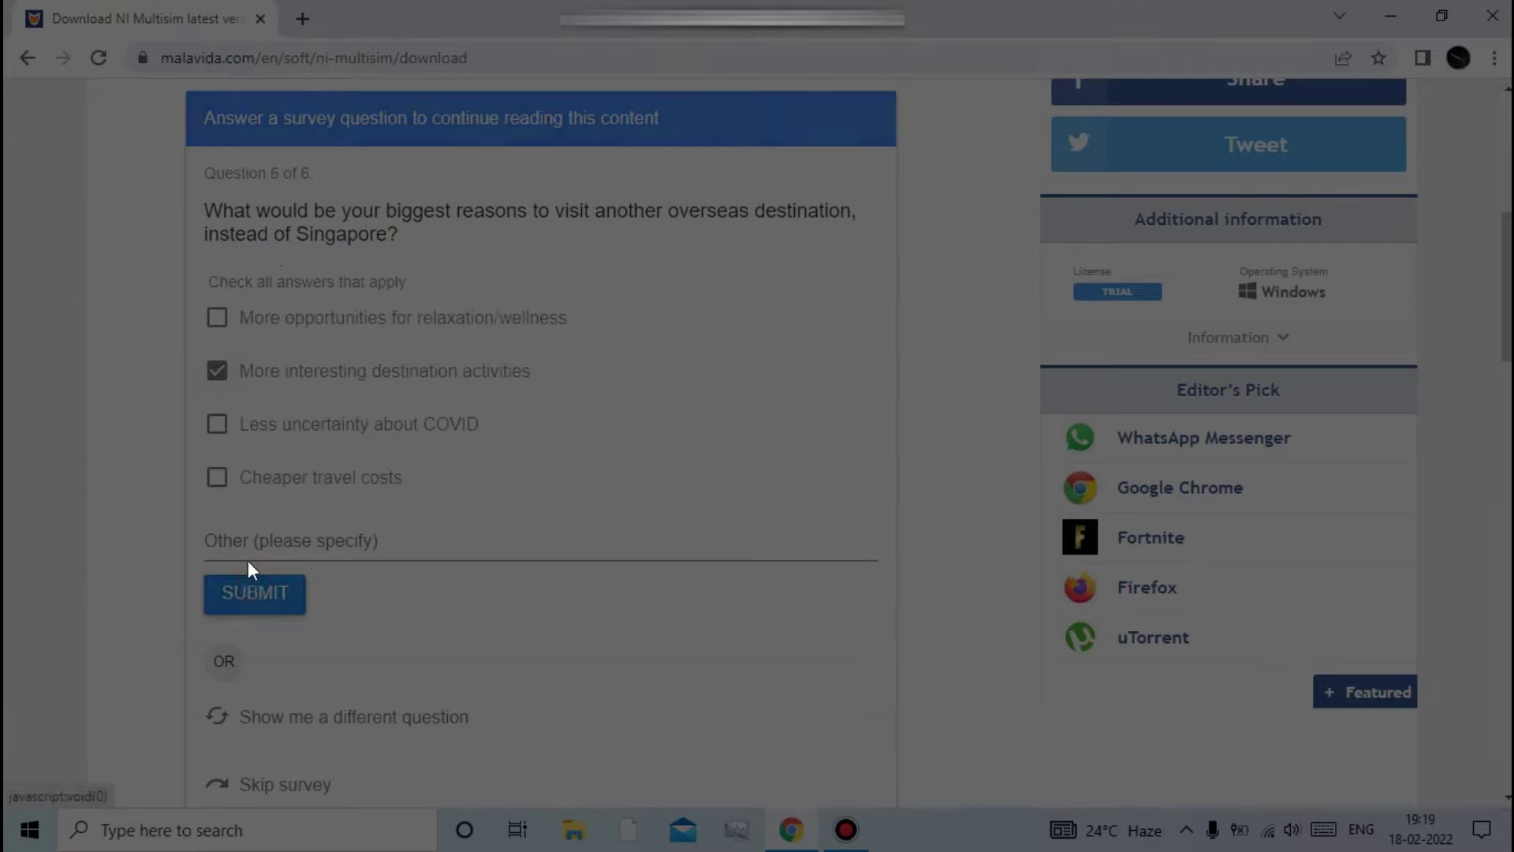
Download the NI Multisim Student Edition 14 installer from Malavida's servers.
{"action": "scroll", "coordinate": [337, 362], "scroll_direction": "down", "scroll_amount": 3}
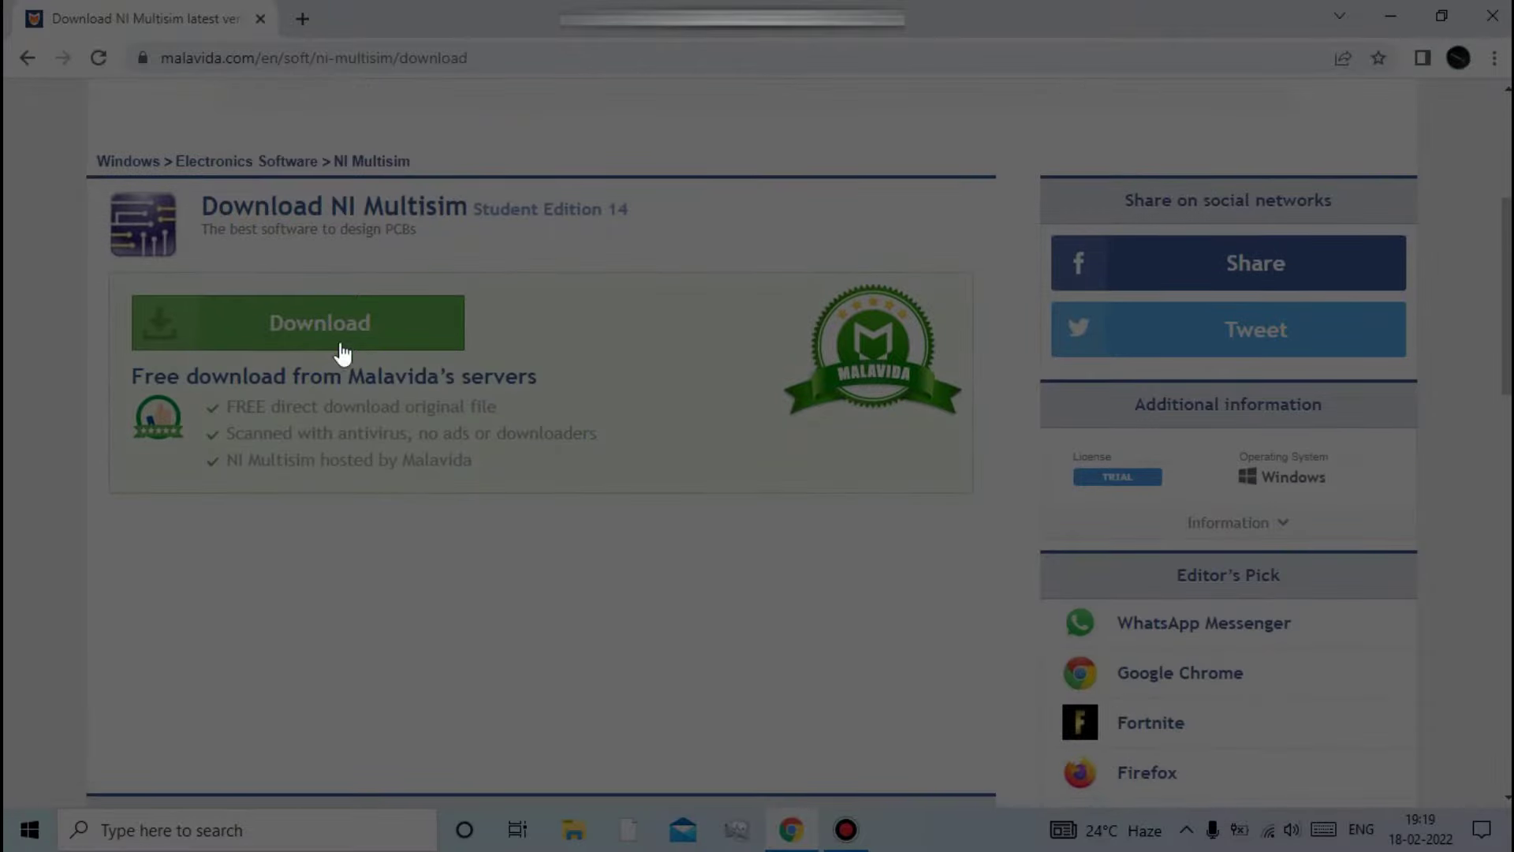
{"action": "left_click", "coordinate": [347, 326]}
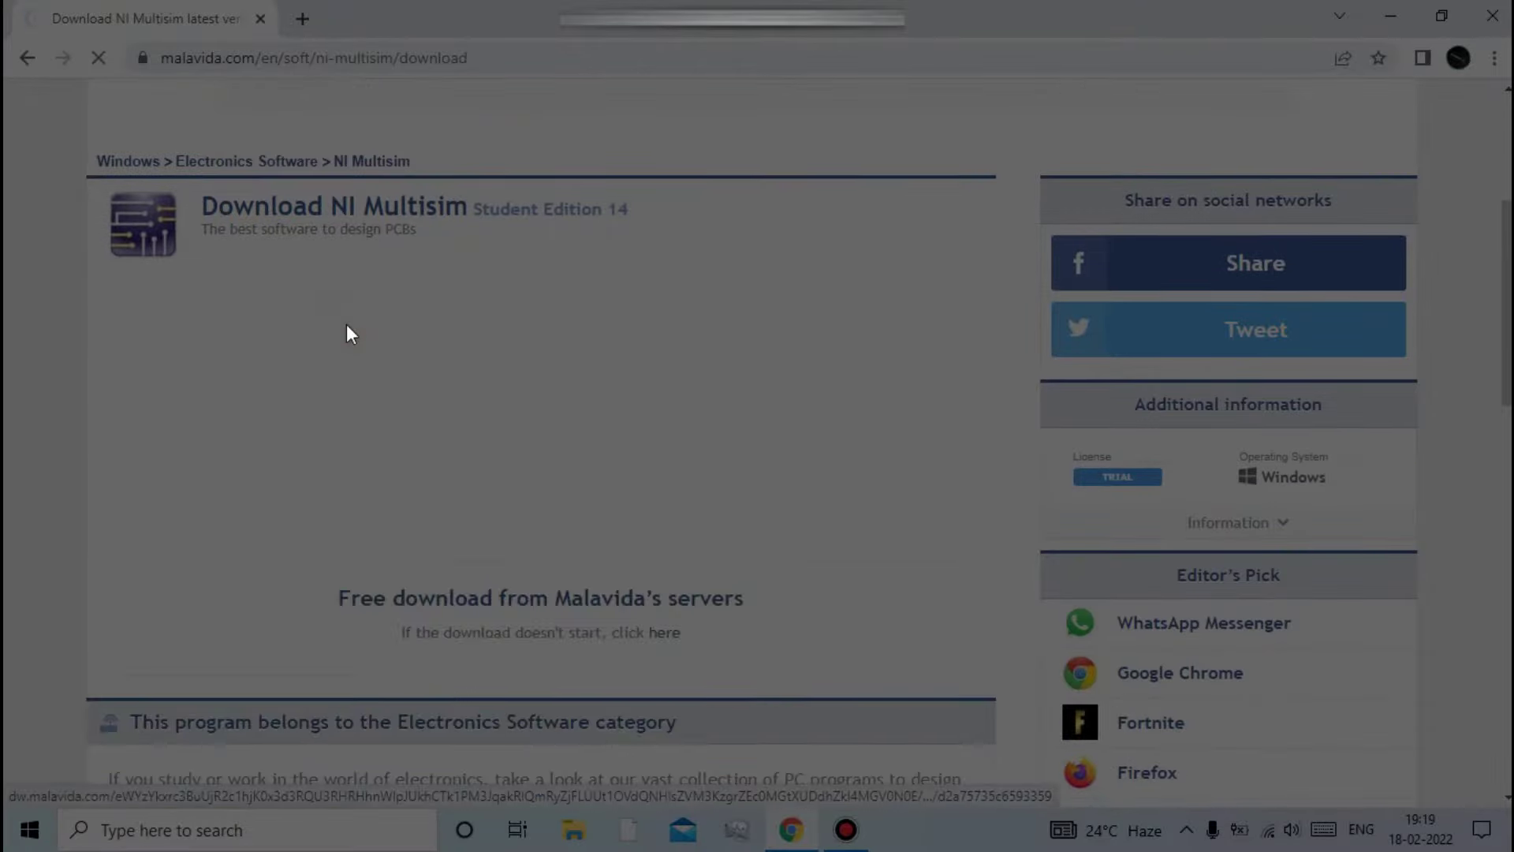
{"action": "scroll", "coordinate": [347, 328], "scroll_direction": "down", "scroll_amount": 3}
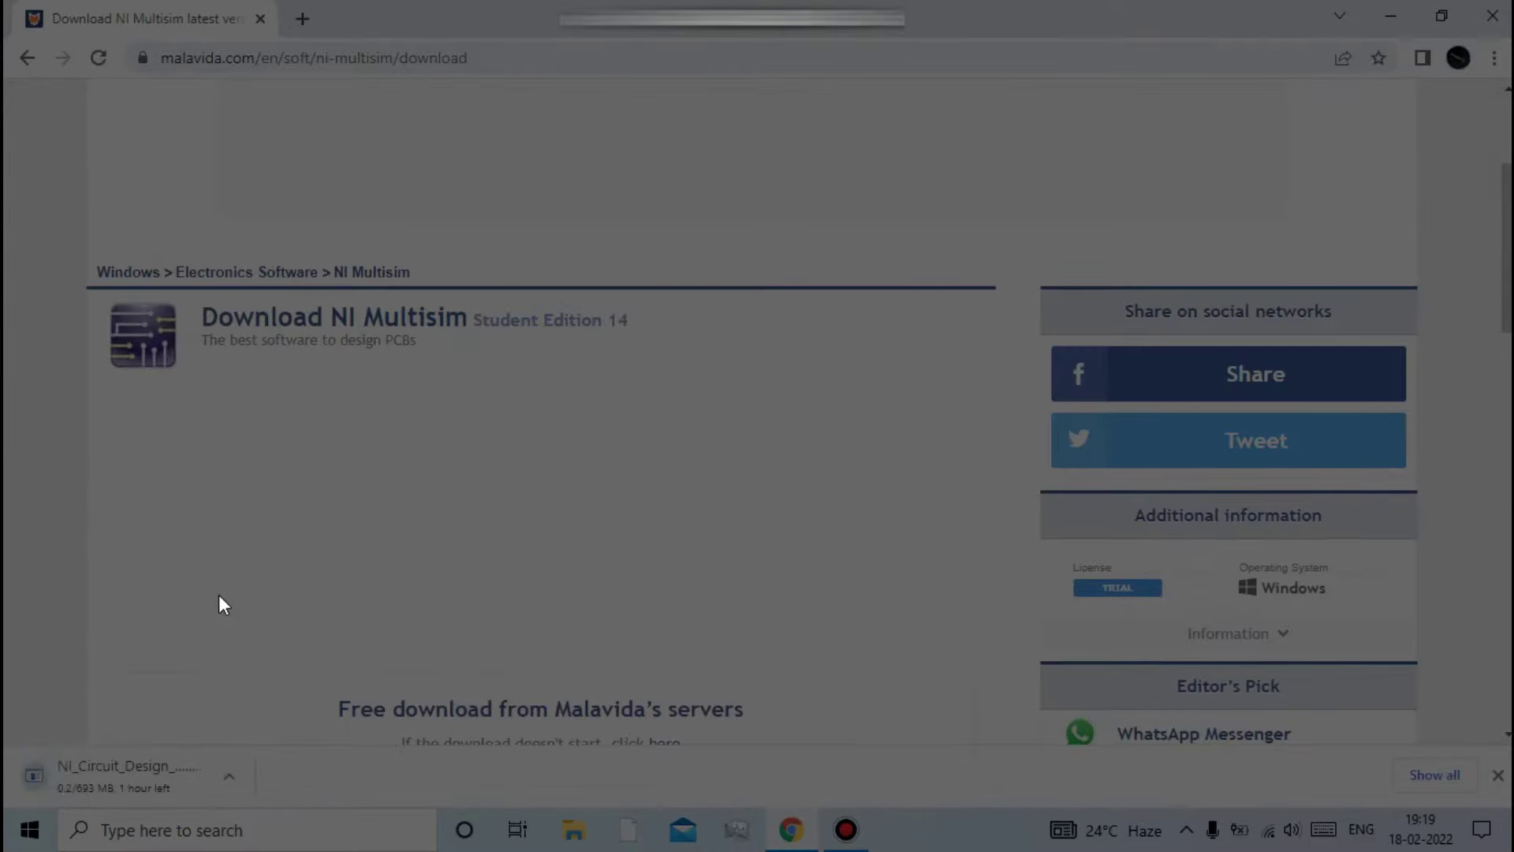
{"action": "left_click", "coordinate": [224, 776]}
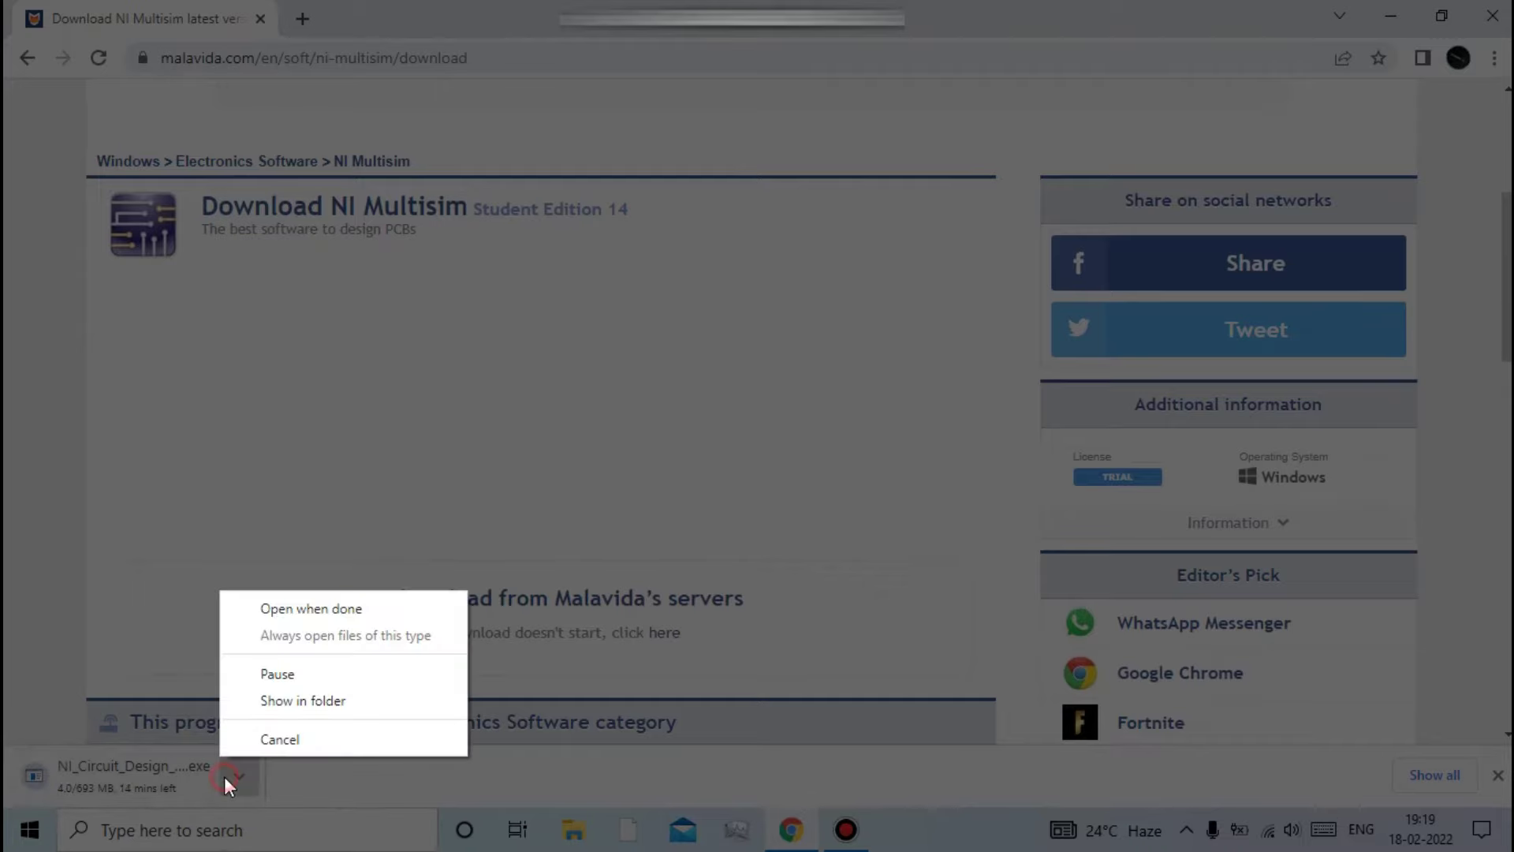
{"action": "left_click", "coordinate": [286, 679]}
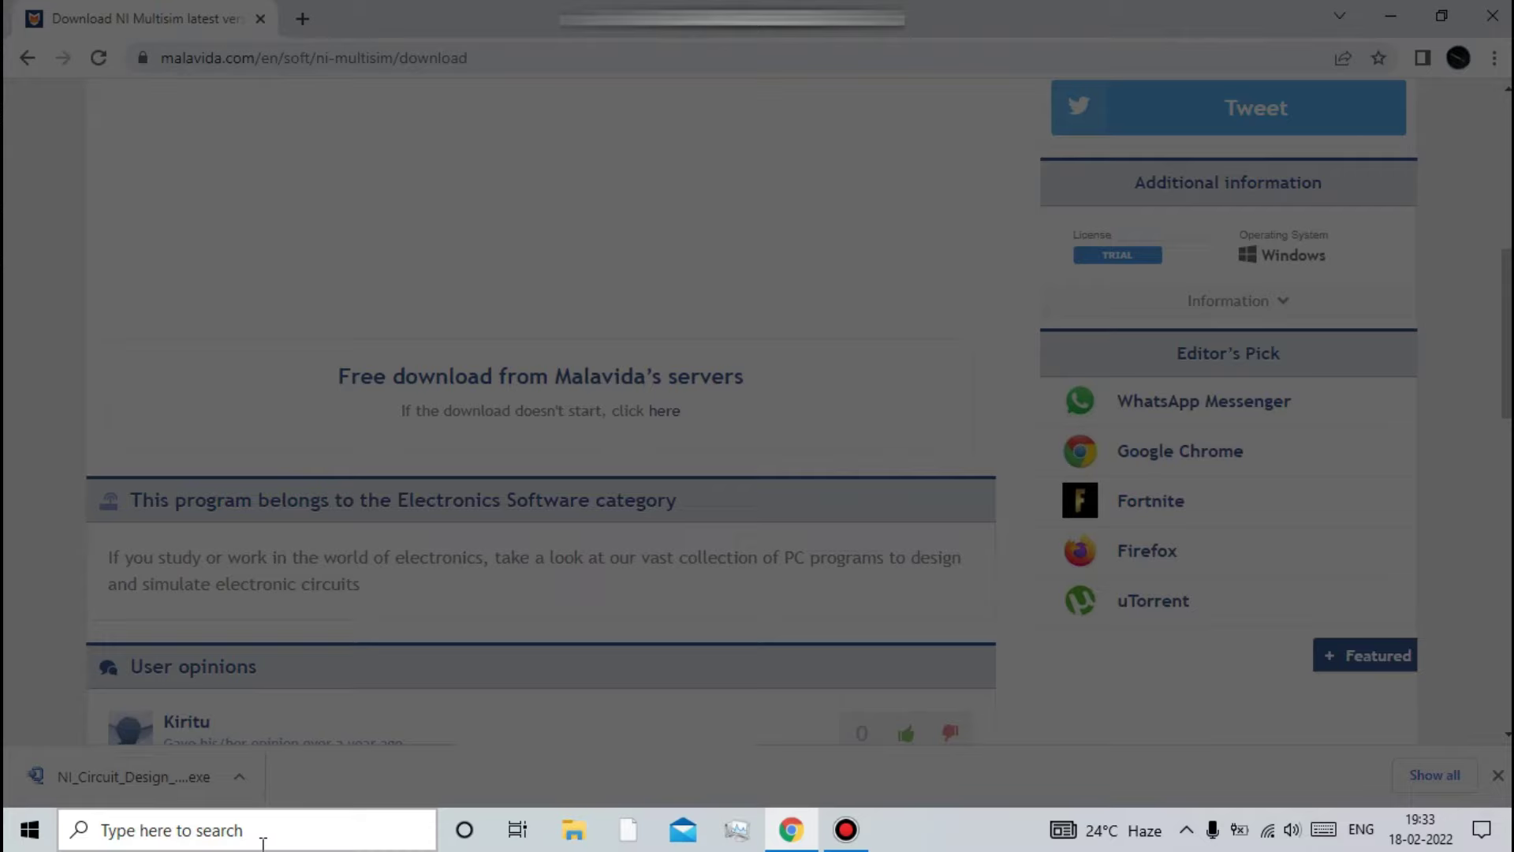
Open the downloaded NI Circuit Design Suite installer and accept creating the installation image.
{"action": "left_click", "coordinate": [240, 775]}
{"action": "left_click", "coordinate": [279, 634]}
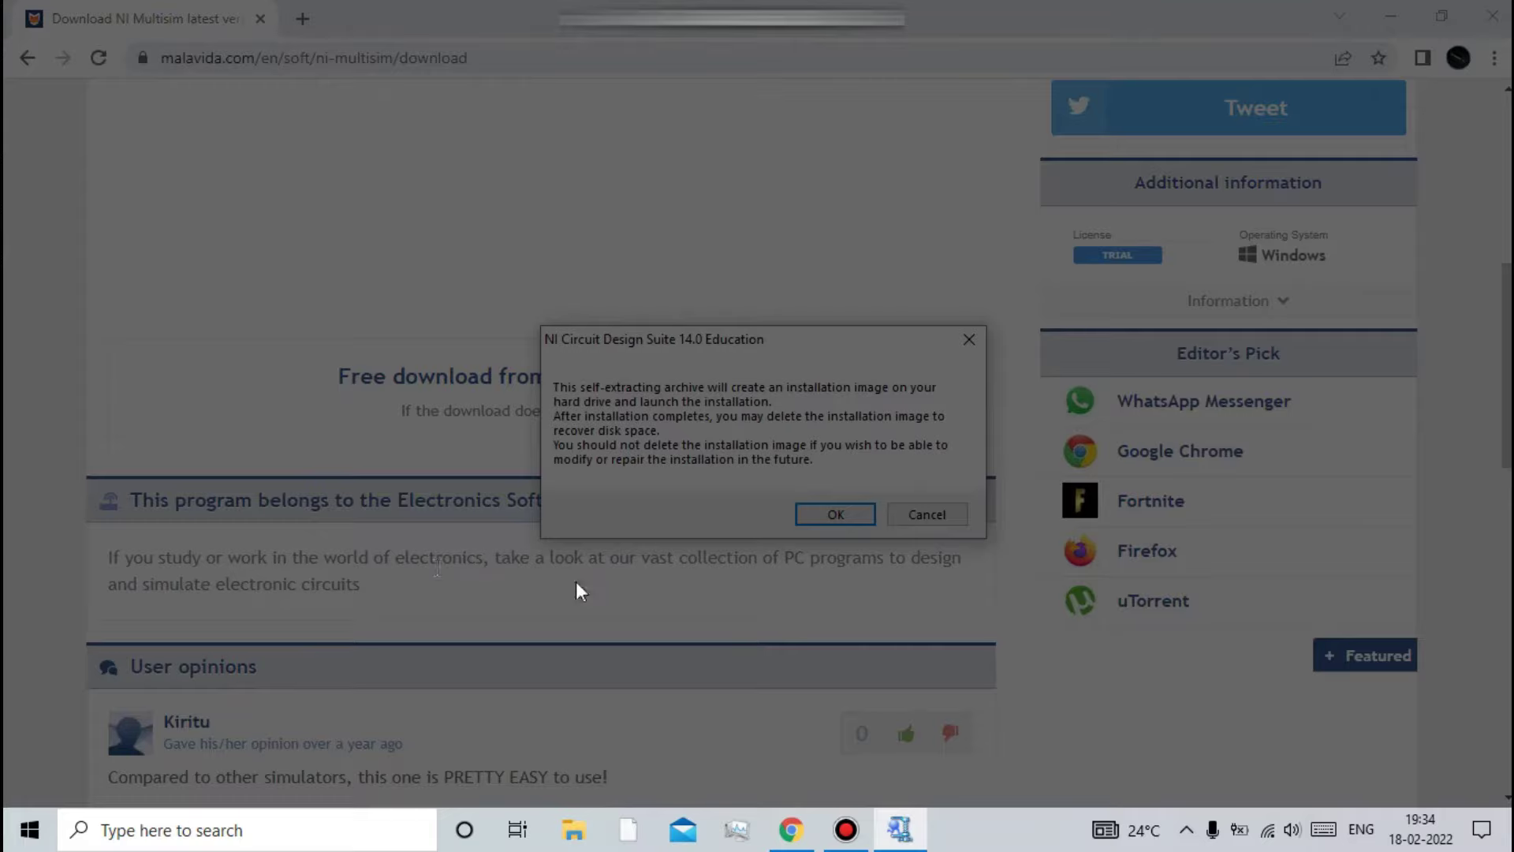
{"action": "left_click", "coordinate": [839, 514]}
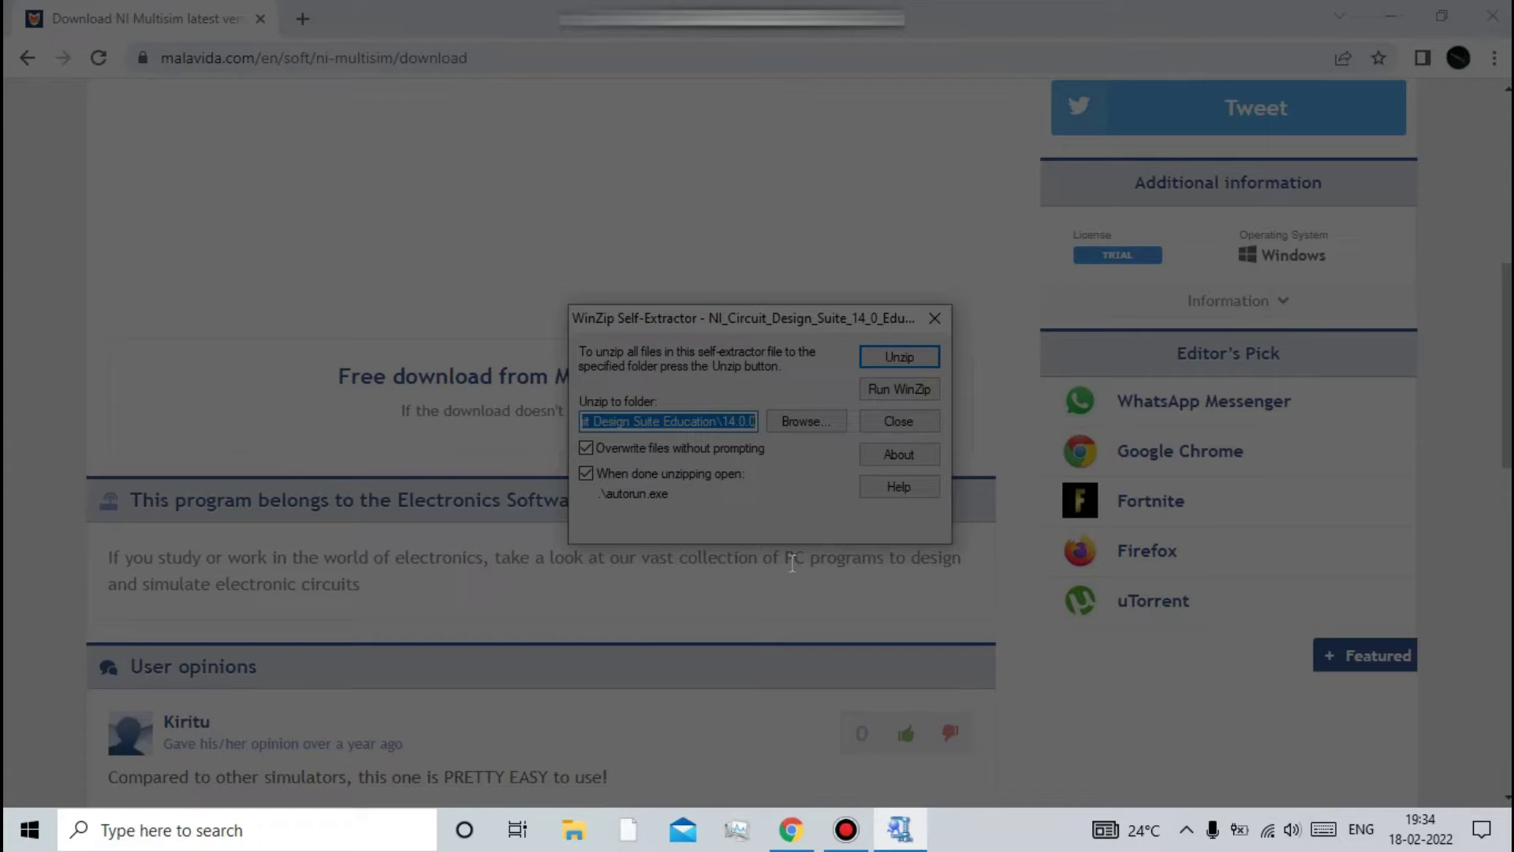
Create a folder named multisim on Local Disk (C:) in File Explorer.
{"action": "left_click", "coordinate": [1390, 14]}
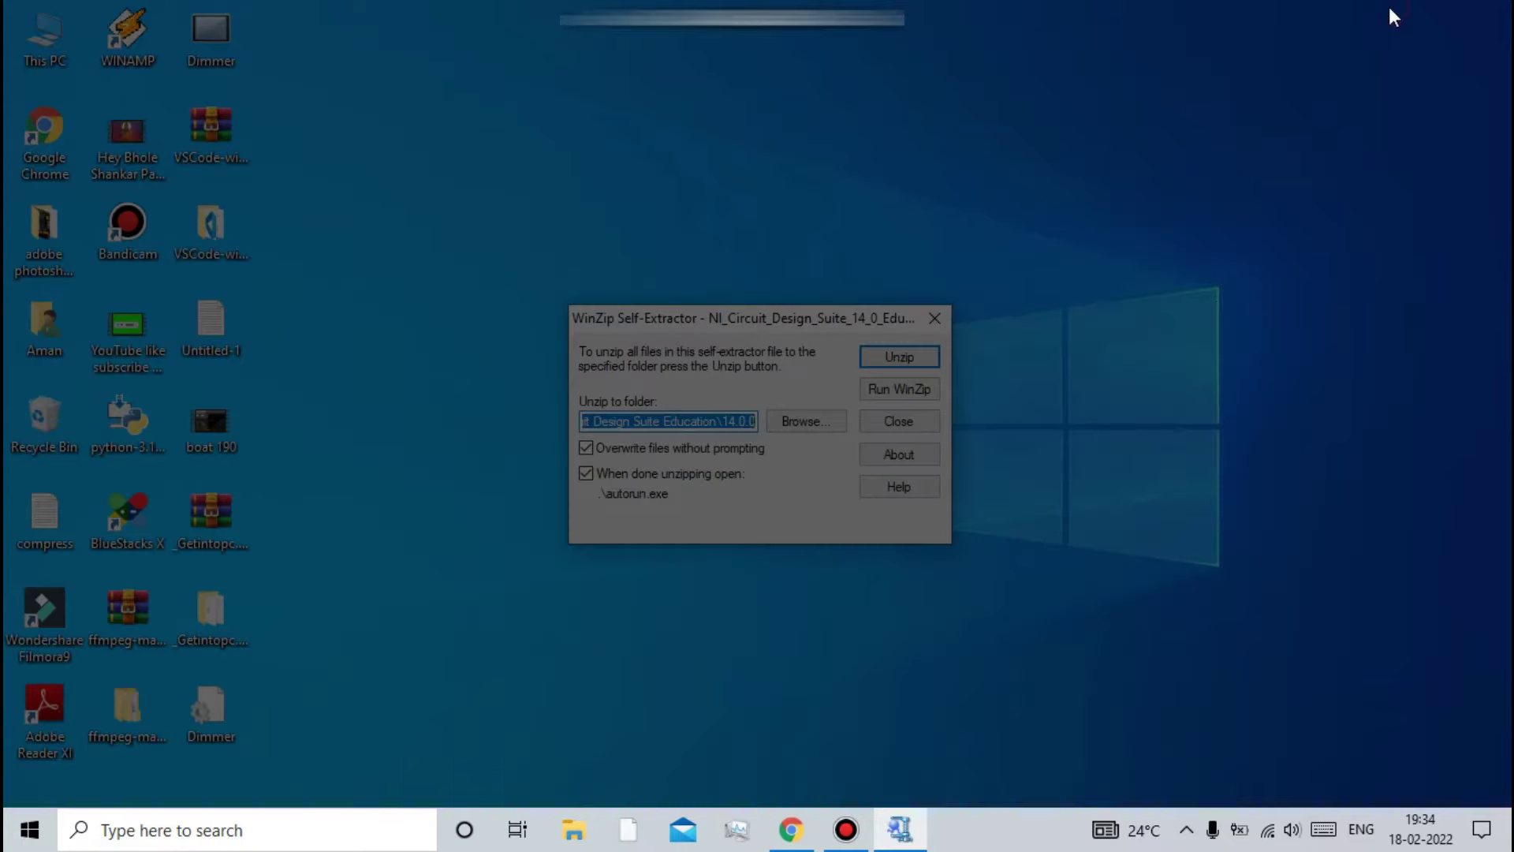
{"action": "double_click", "coordinate": [39, 63]}
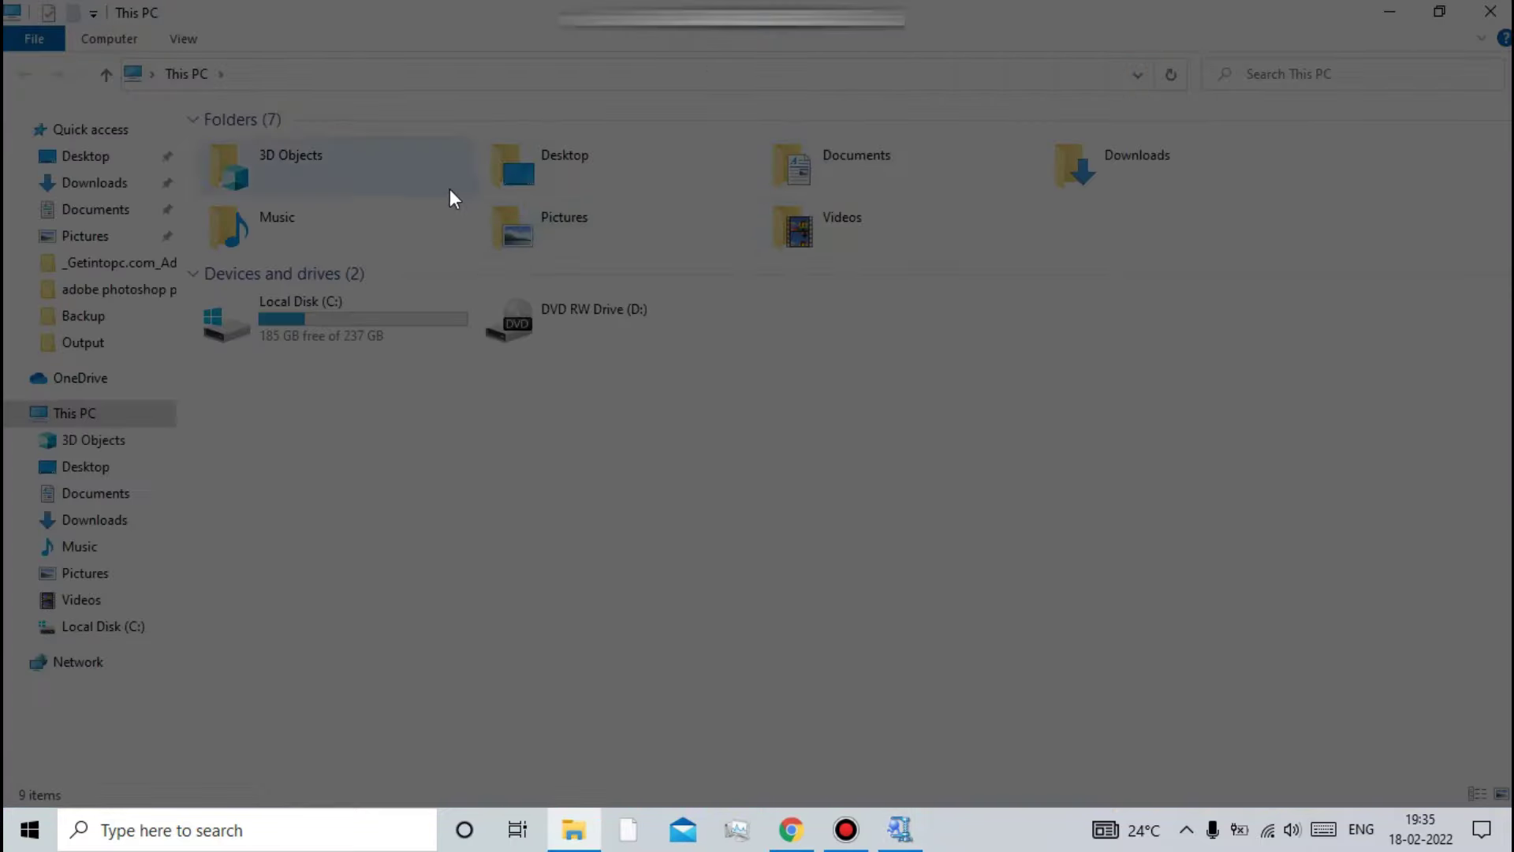
{"action": "double_click", "coordinate": [371, 323]}
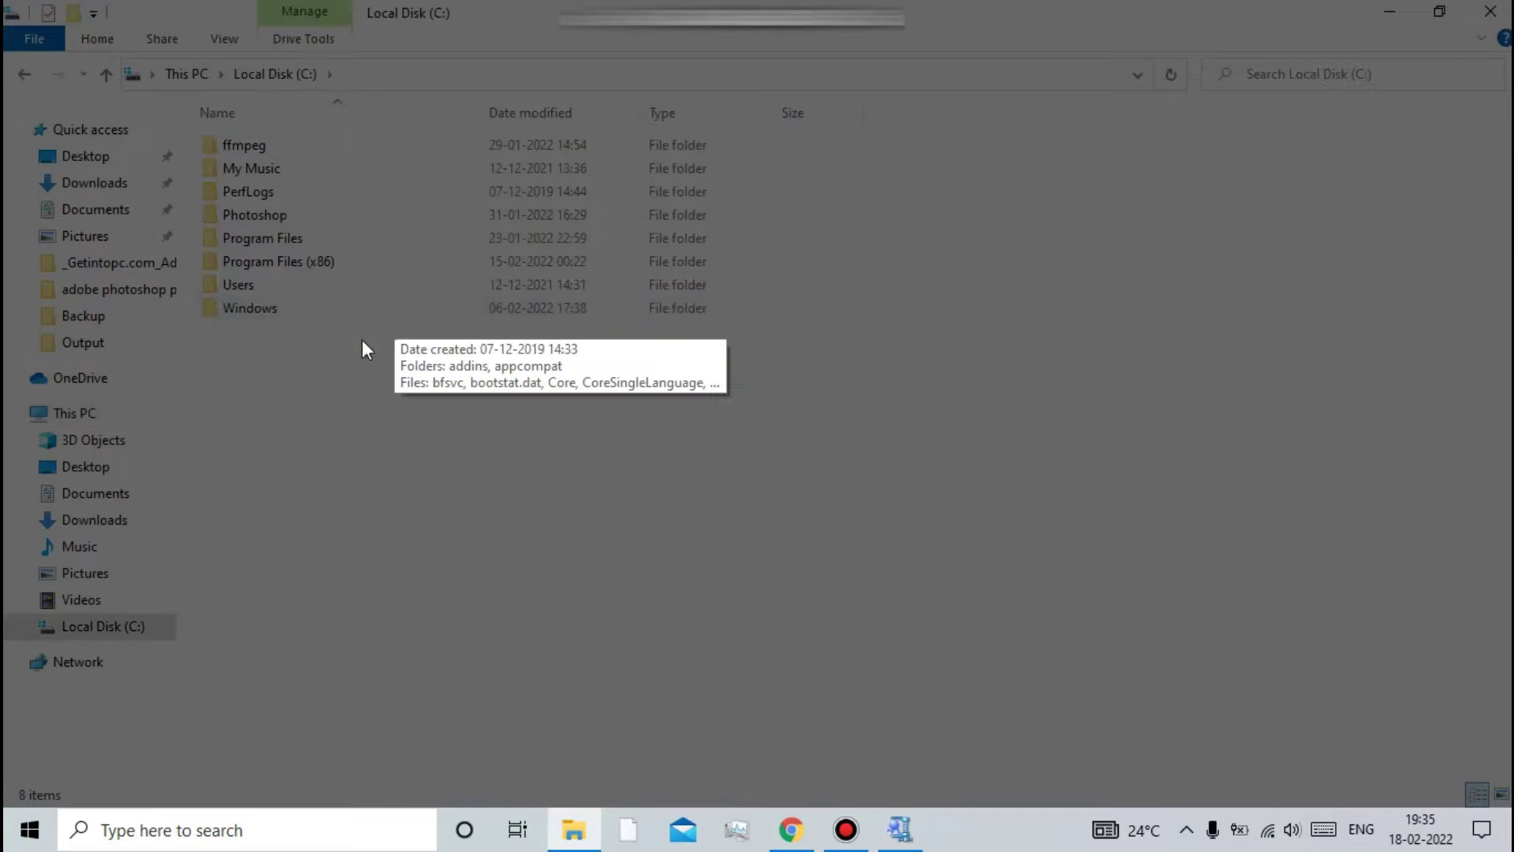
{"action": "right_click", "coordinate": [343, 344]}
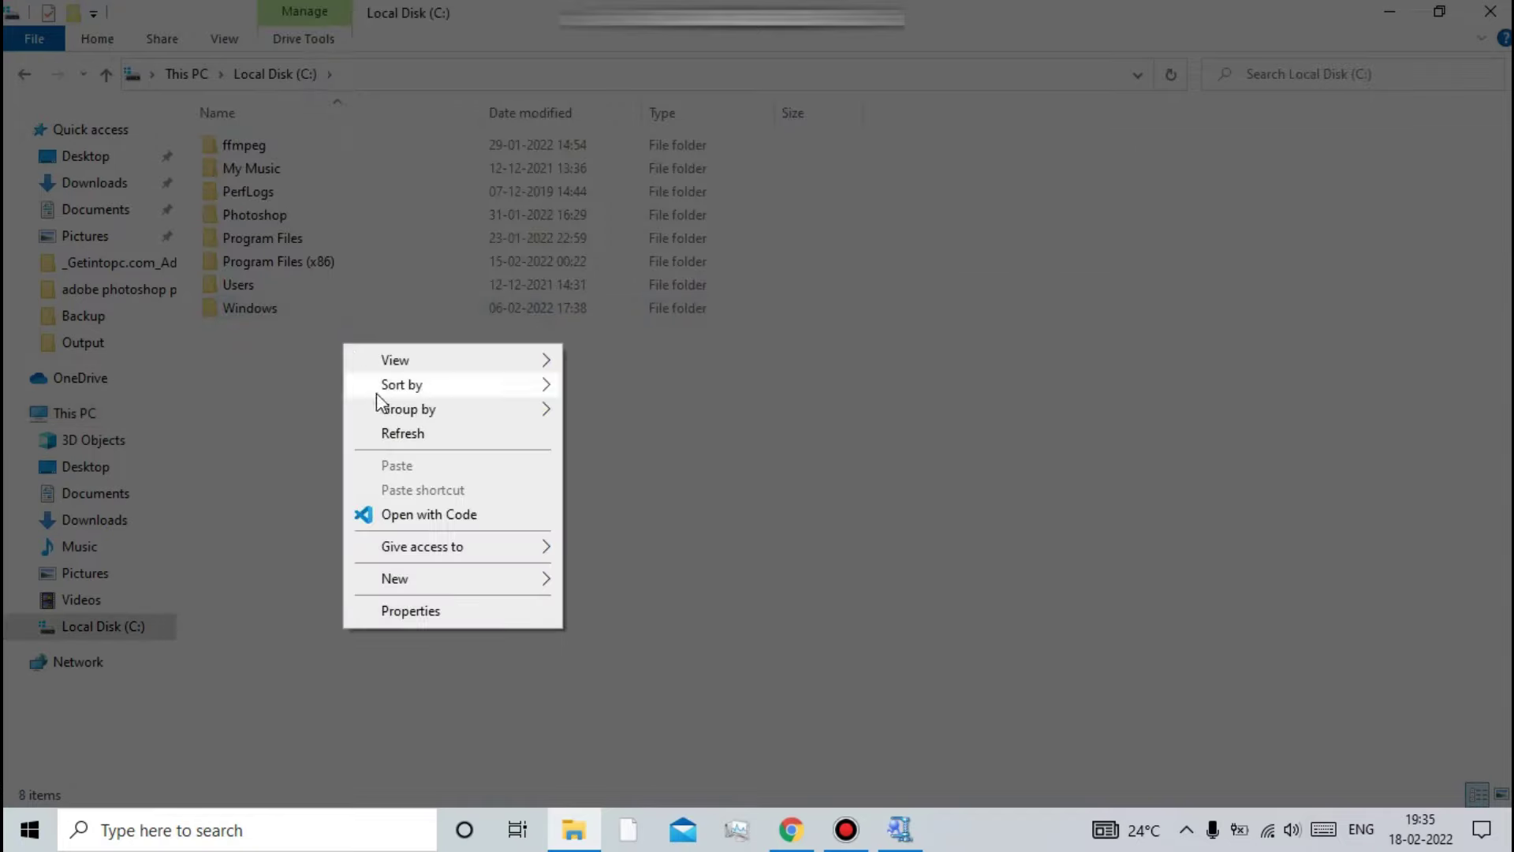
{"action": "mouse_move", "coordinate": [419, 585]}
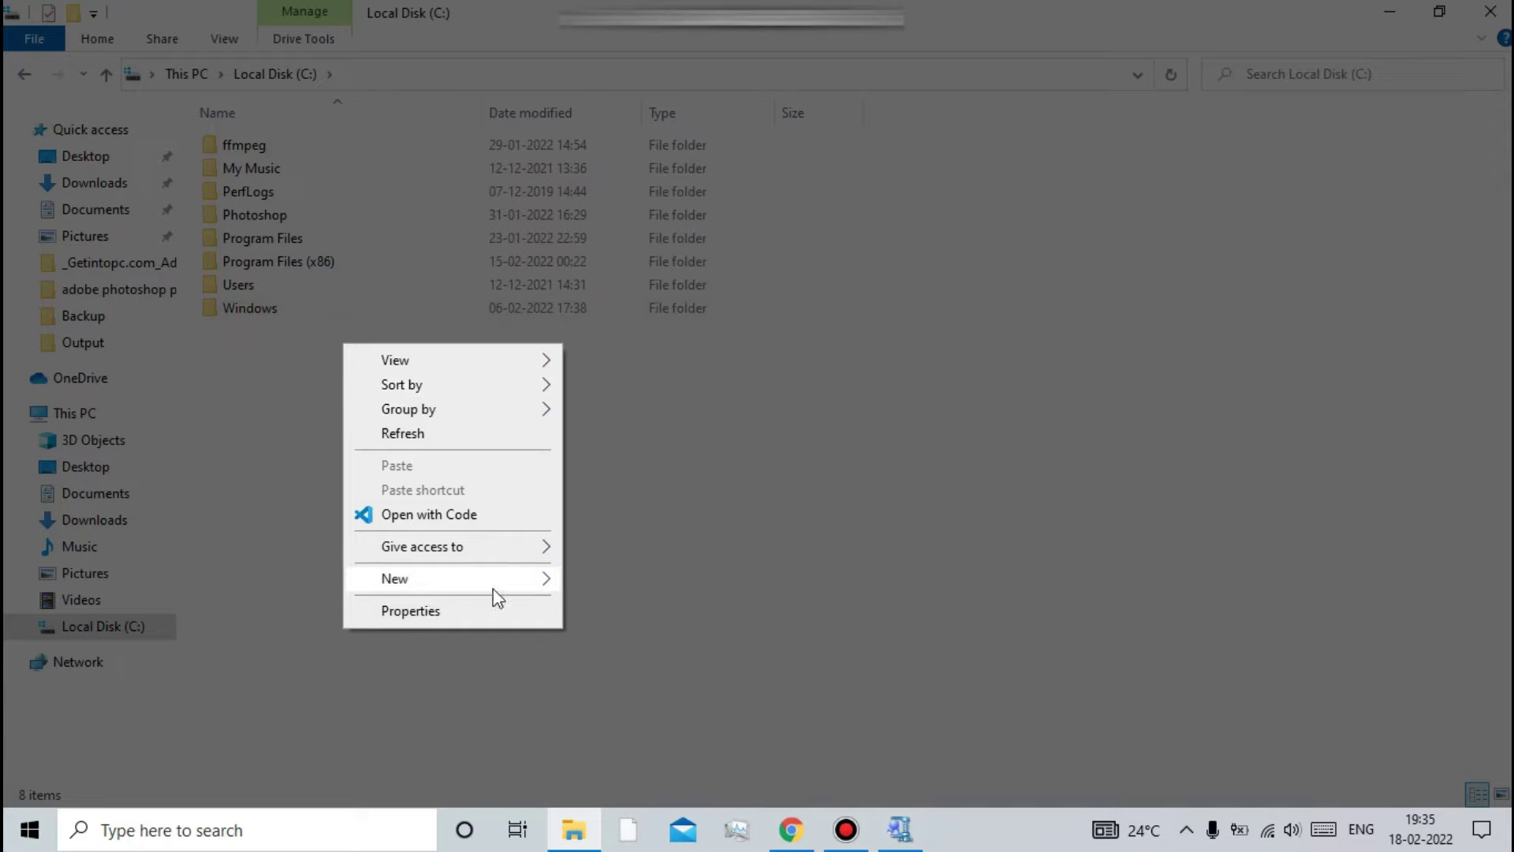
{"action": "mouse_move", "coordinate": [494, 588]}
{"action": "left_click", "coordinate": [670, 580]}
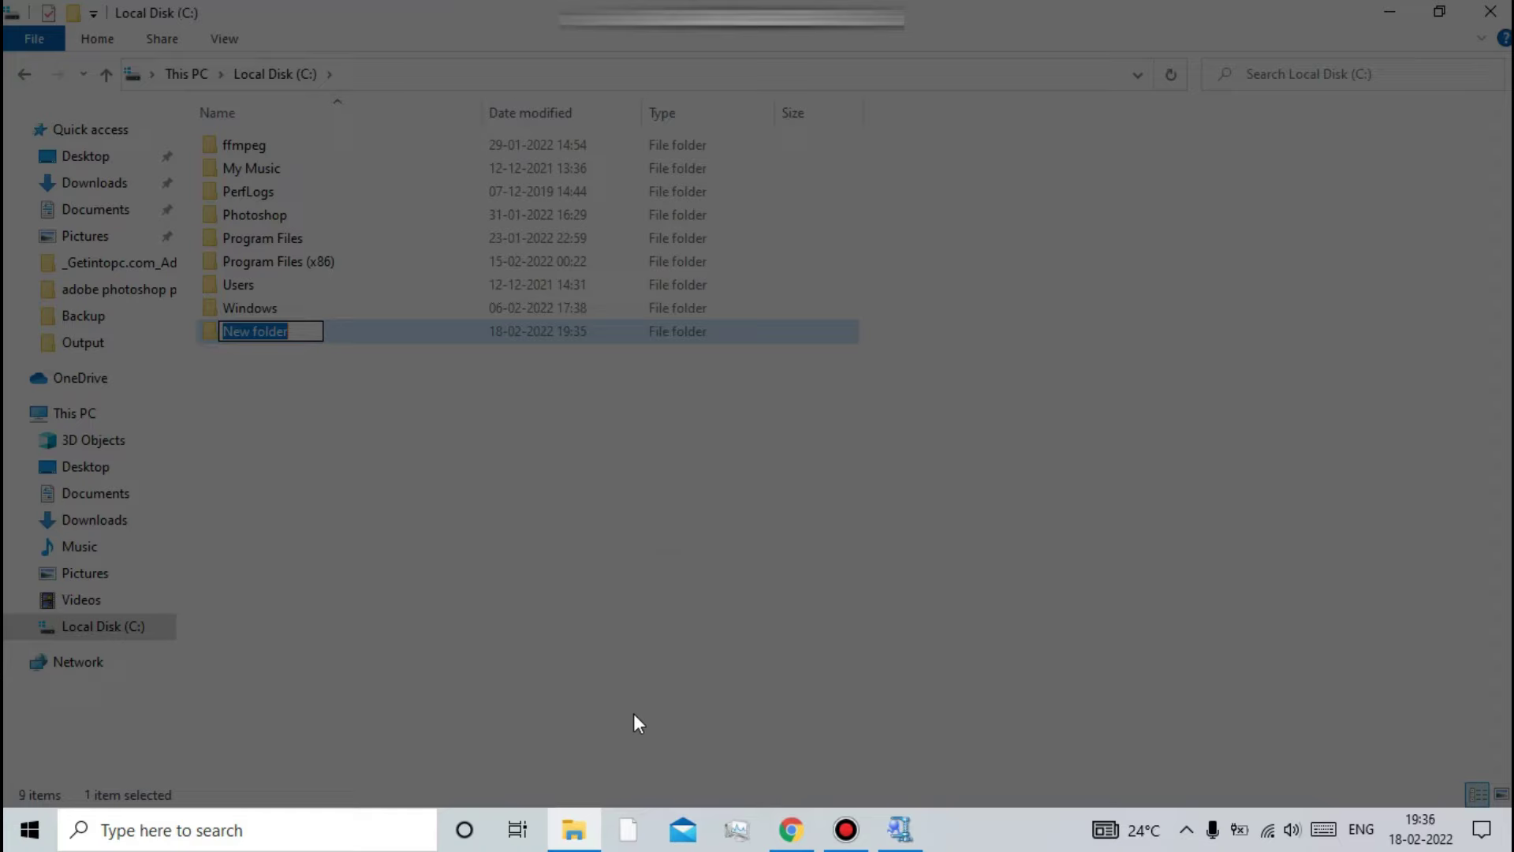
{"action": "right_click", "coordinate": [271, 327]}
{"action": "left_click", "coordinate": [341, 373]}
{"action": "type", "text": "multisim"}
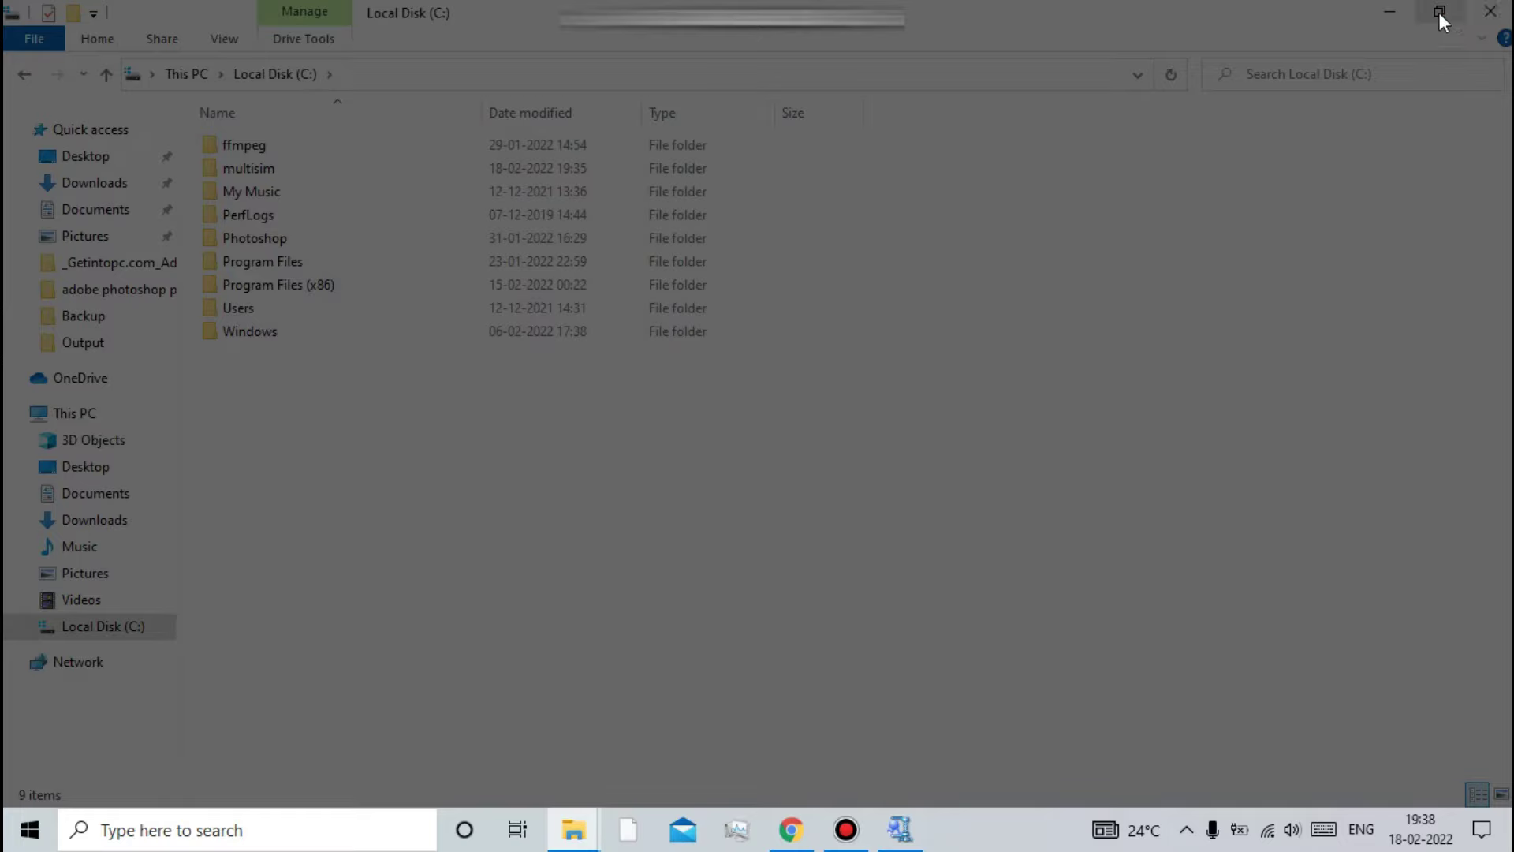
Open the multisim folder on Local Disk (C:) and copy its address.
{"action": "left_click", "coordinate": [1439, 11]}
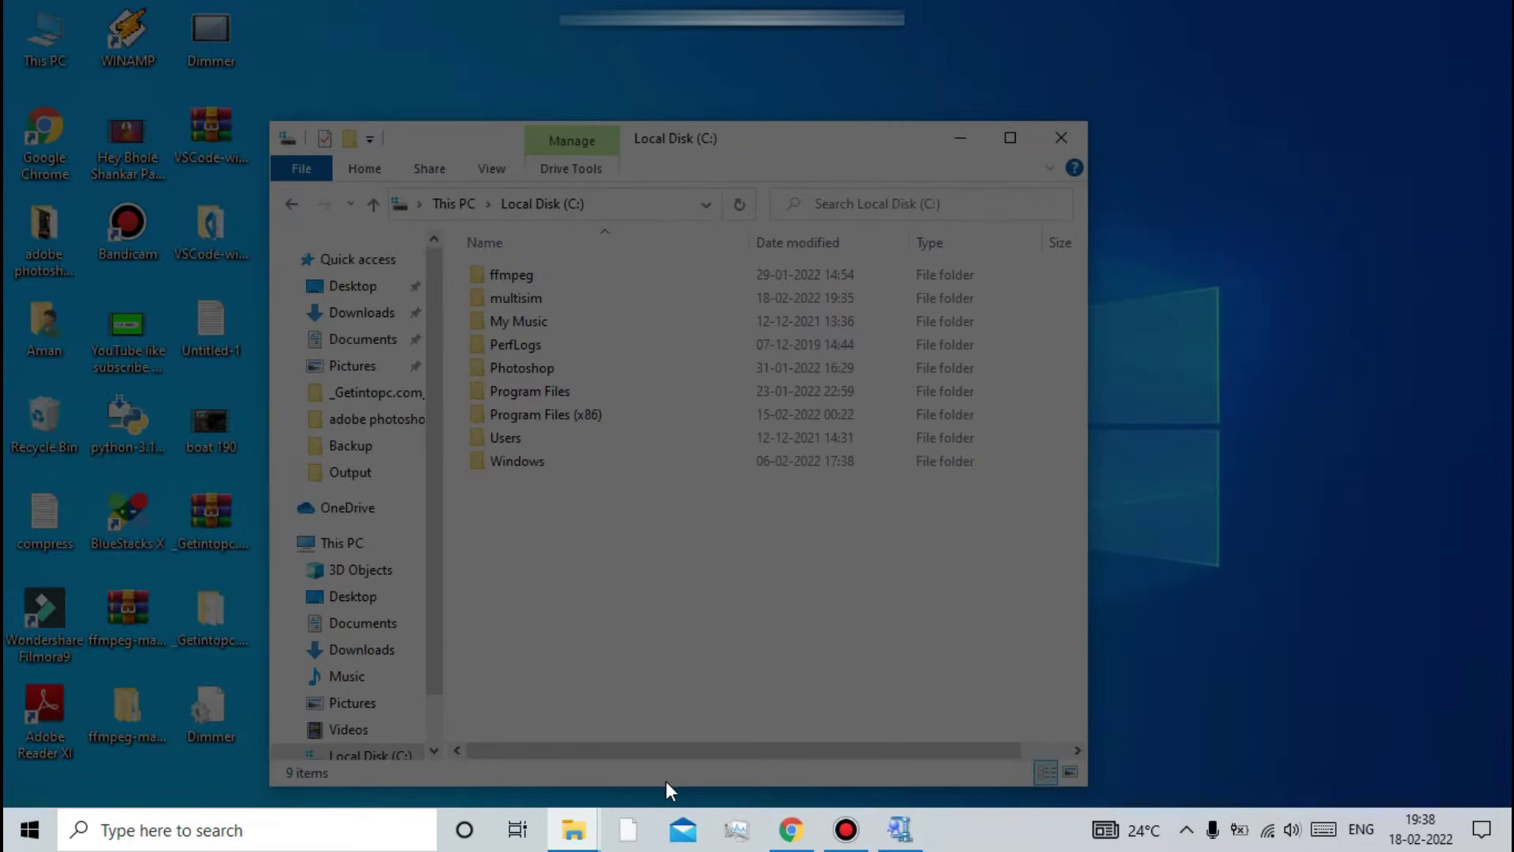
{"action": "left_click_drag", "start_coordinate": [666, 787], "coordinate": [720, 580]}
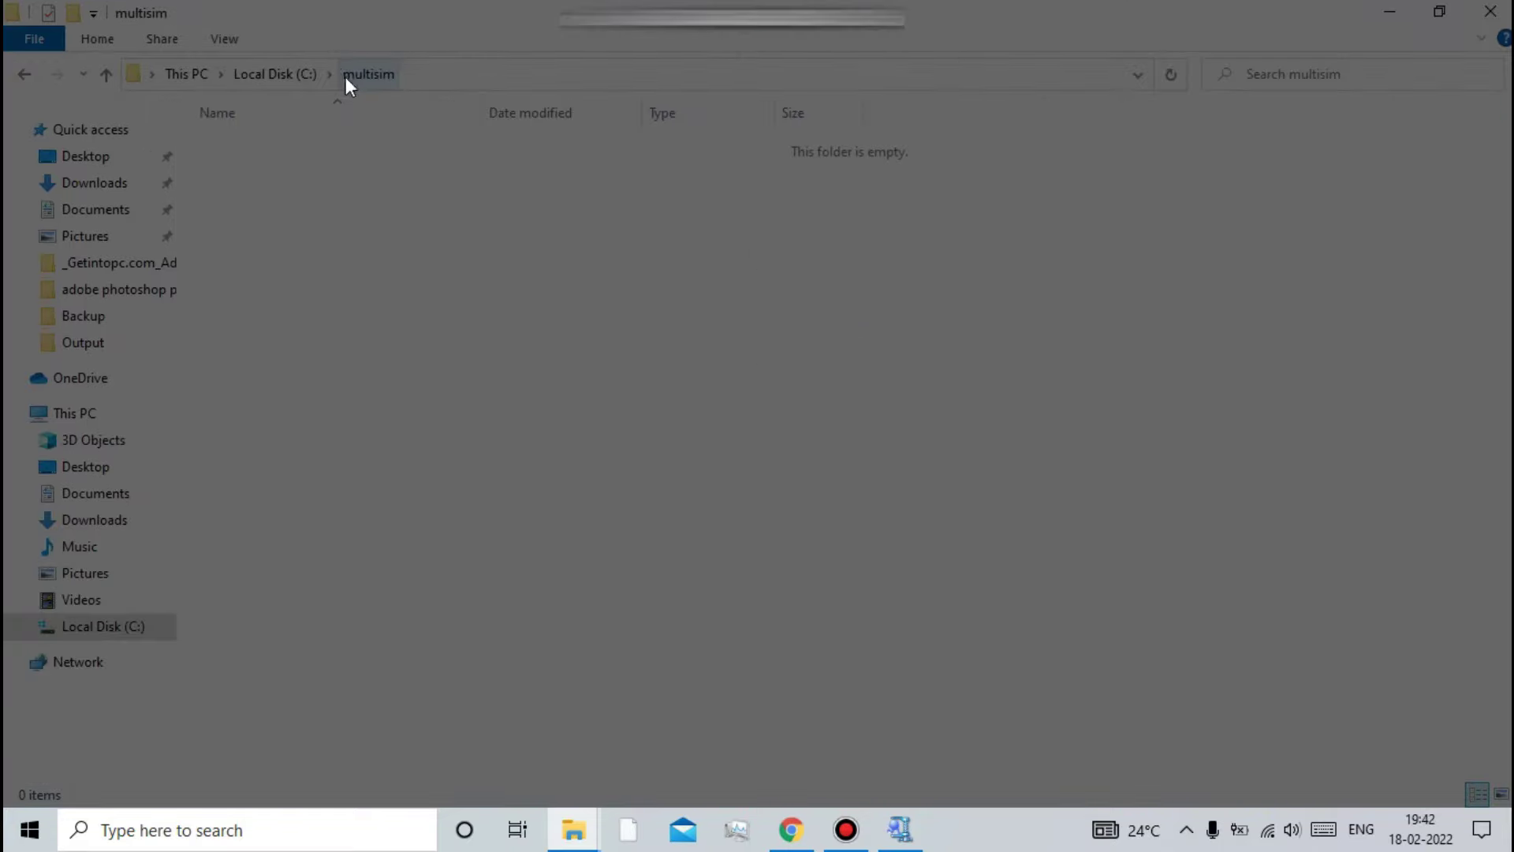
{"action": "right_click", "coordinate": [349, 74]}
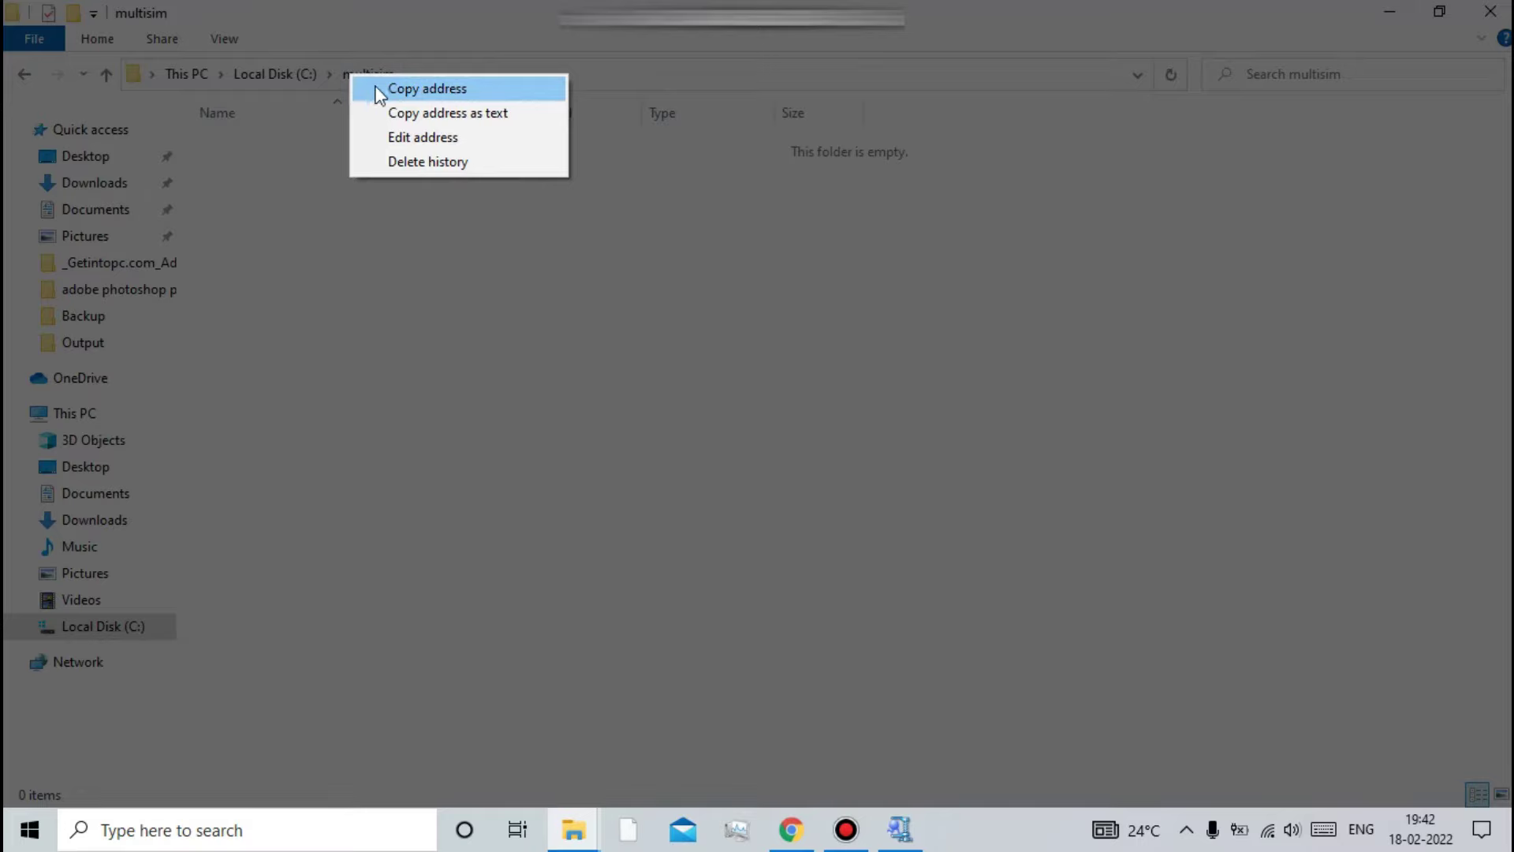
{"action": "left_click", "coordinate": [385, 90]}
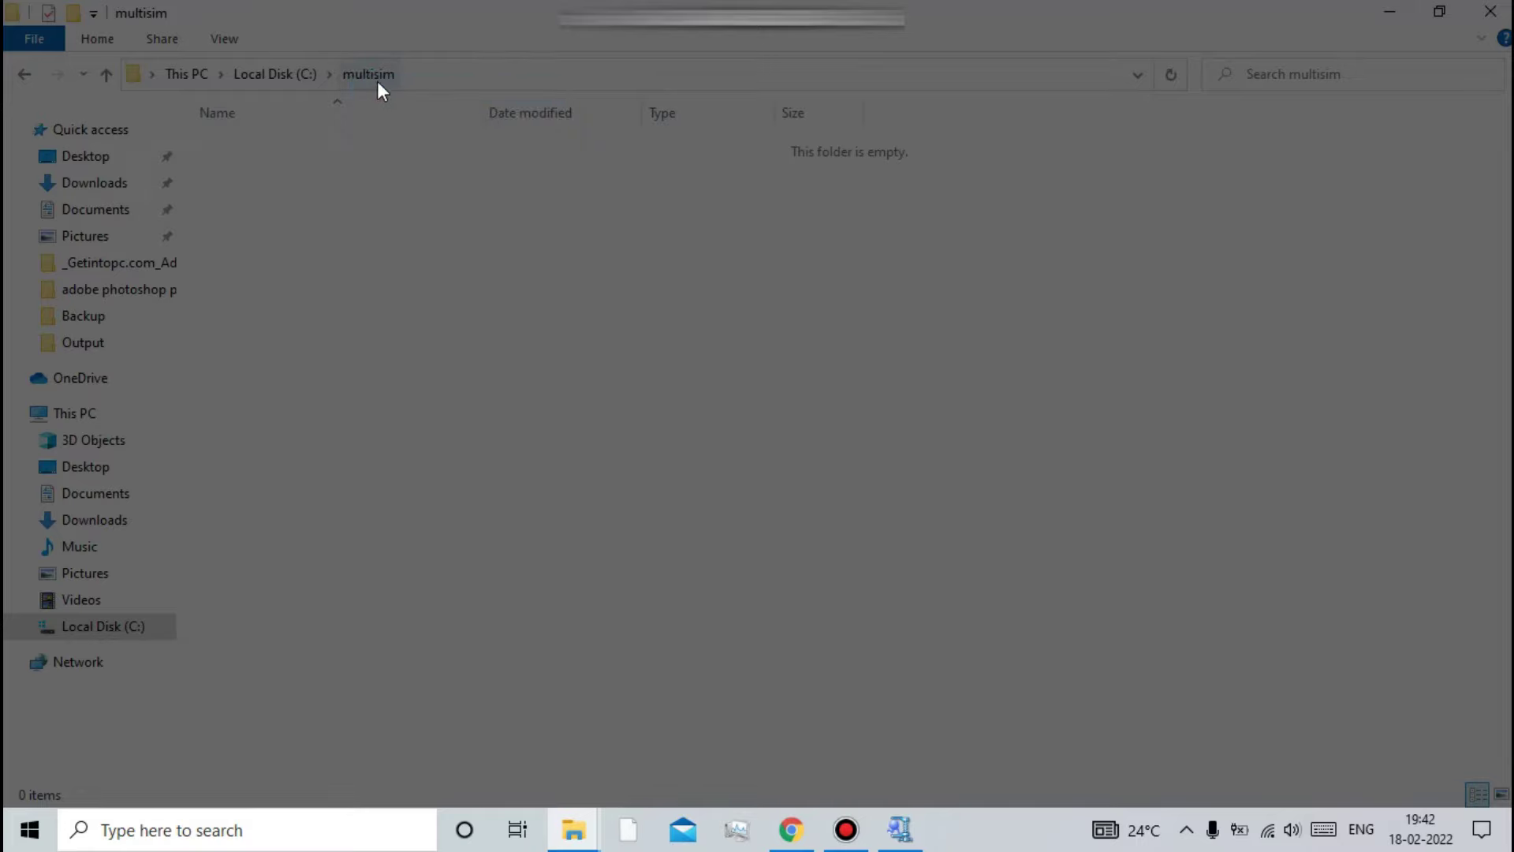
Replace the self-extractor's destination folder with the copied multisim address and unzip the installation files there.
{"action": "left_click", "coordinate": [1441, 10]}
{"action": "left_click", "coordinate": [747, 424]}
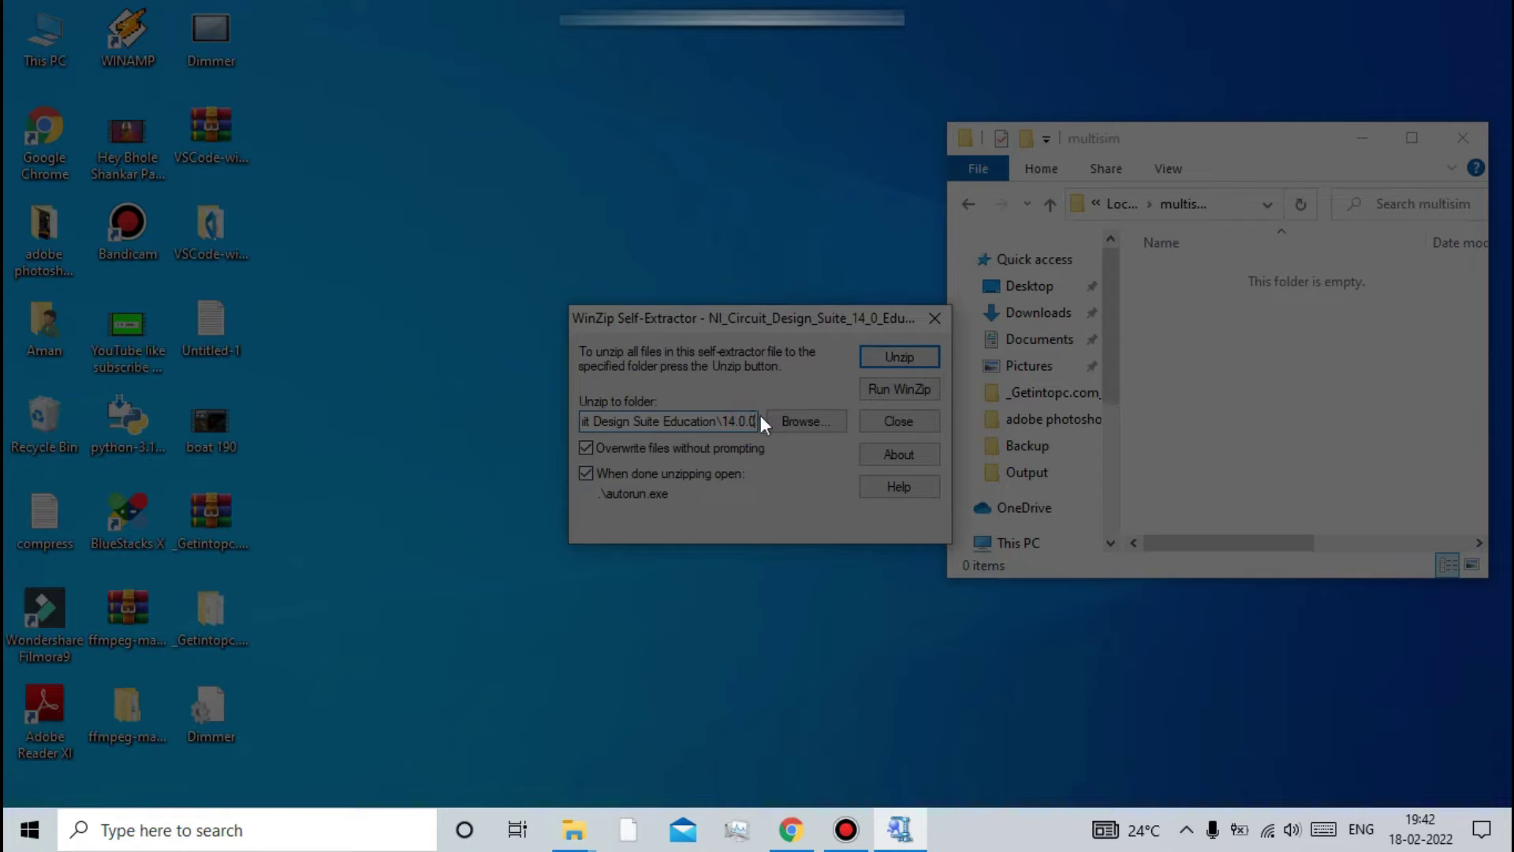
{"action": "key", "text": "Left"}
{"action": "key", "text": "Left"}
{"action": "key", "text": "Left"}
{"action": "key", "text": "Left"}
{"action": "key", "text": "Left"}
{"action": "key", "text": "Left"}
{"action": "key", "text": "Left"}
{"action": "key", "text": "Left"}
{"action": "key", "text": "Left"}
{"action": "key", "text": "Left"}
{"action": "key", "text": "Left"}
{"action": "key", "text": "Left"}
{"action": "key", "text": "Left"}
{"action": "key", "text": "Left"}
{"action": "key", "text": "Left"}
{"action": "key", "text": "Left"}
{"action": "key", "text": "Left"}
{"action": "key", "text": "Left"}
{"action": "key", "text": "Left"}
{"action": "key", "text": "Left"}
{"action": "key", "text": "shift+Left"}
{"action": "key", "text": "shift+Left"}
{"action": "key", "text": "shift+Left"}
{"action": "key", "text": "shift+Left"}
{"action": "key", "text": "shift+Left"}
{"action": "key", "text": "shift+Left"}
{"action": "key", "text": "shift+Left"}
{"action": "key", "text": "shift+Left"}
{"action": "key", "text": "shift+Left"}
{"action": "key", "text": "shift+Left"}
{"action": "key", "text": "shift+Left"}
{"action": "key", "text": "shift+Left"}
{"action": "key", "text": "shift+Left"}
{"action": "key", "text": "shift+Left"}
{"action": "key", "text": "shift+Left"}
{"action": "key", "text": "shift+Left"}
{"action": "key", "text": "shift+Left"}
{"action": "key", "text": "shift+Left"}
{"action": "key", "text": "shift+Left"}
{"action": "key", "text": "shift+Left"}
{"action": "right_click", "coordinate": [706, 418]}
{"action": "left_click", "coordinate": [755, 514]}
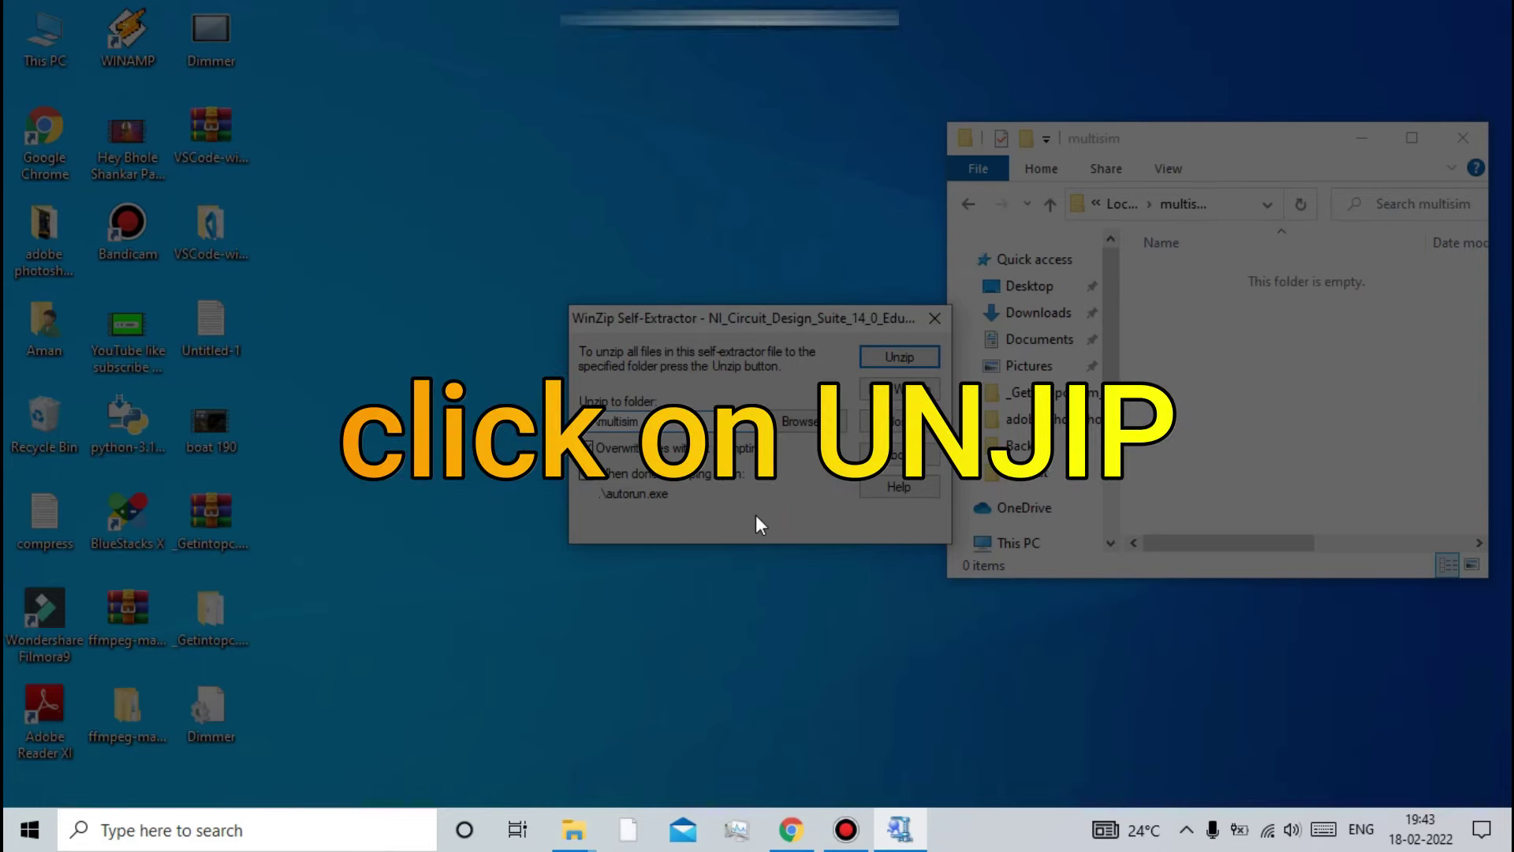
{"action": "left_click", "coordinate": [923, 353]}
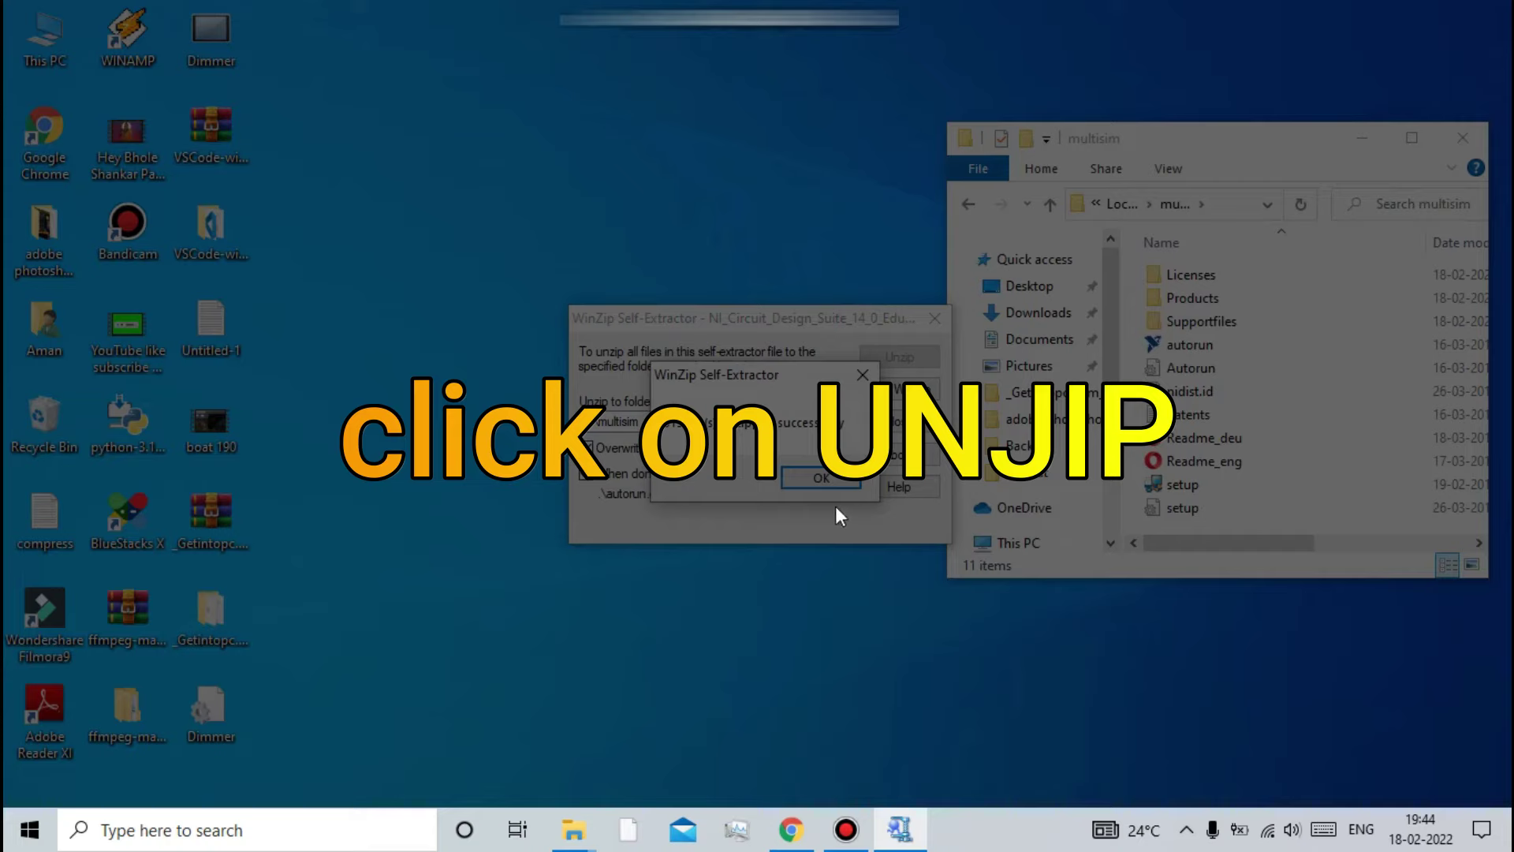
{"action": "left_click", "coordinate": [820, 478]}
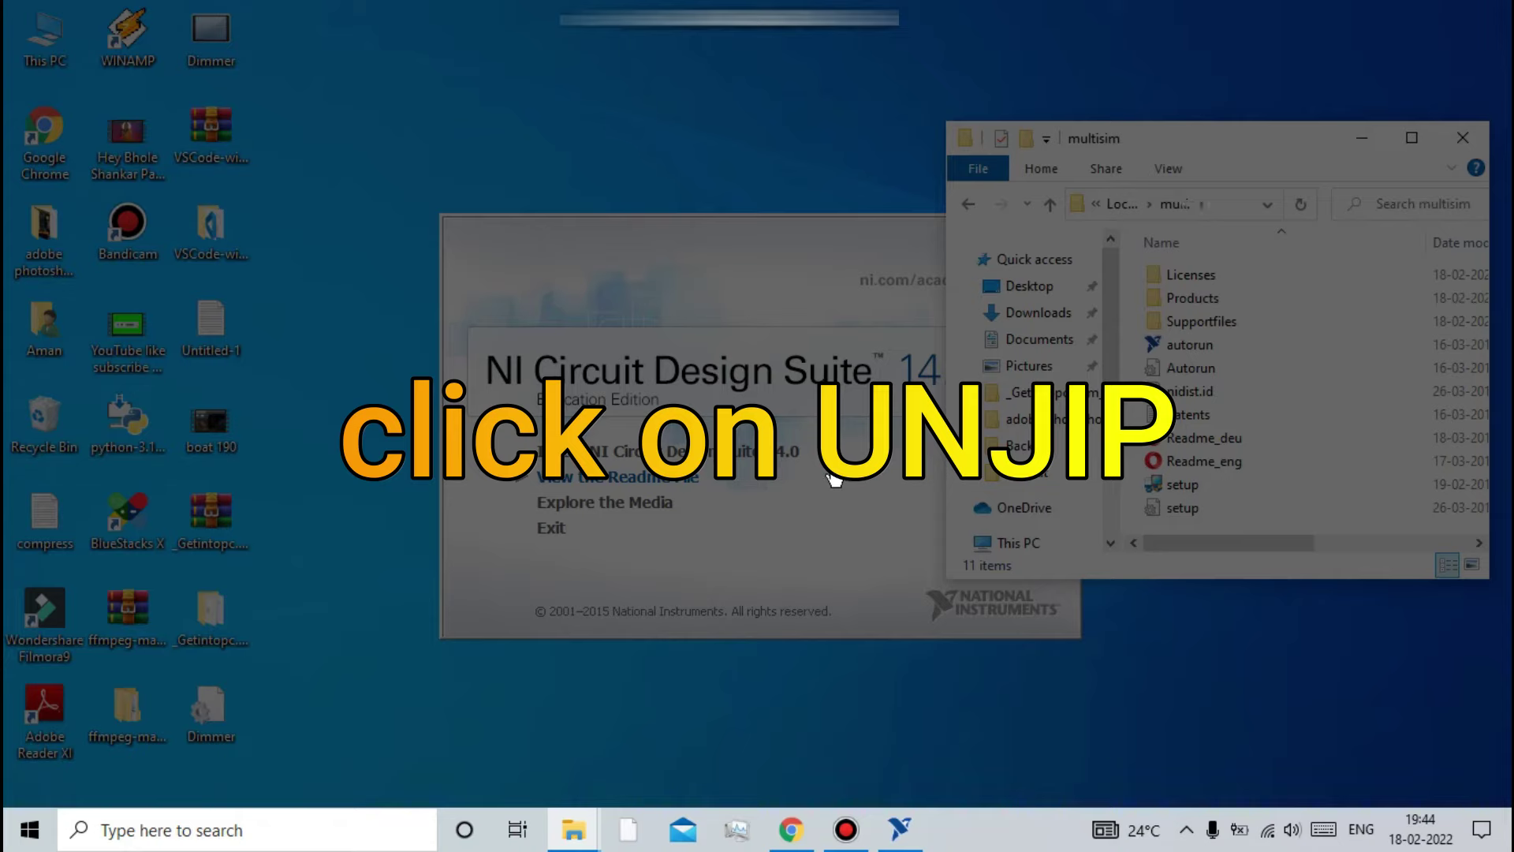
Launch the NI Circuit Design Suite 14.0 Education setup, dismissing the prompt for choosing an app to open the HTML file.
{"action": "left_click", "coordinate": [714, 457]}
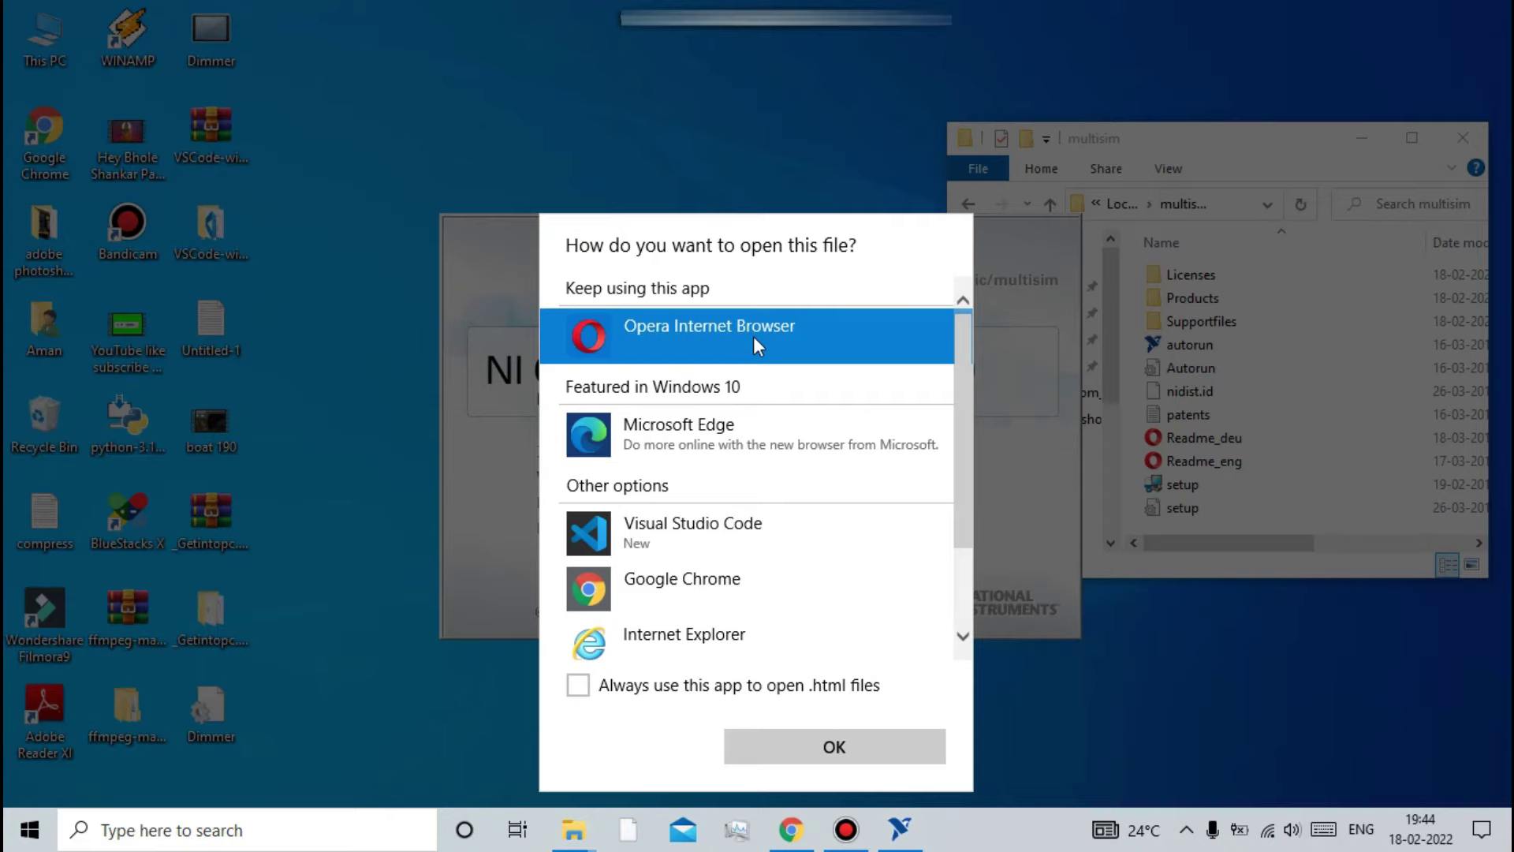
{"action": "left_click", "coordinate": [745, 116]}
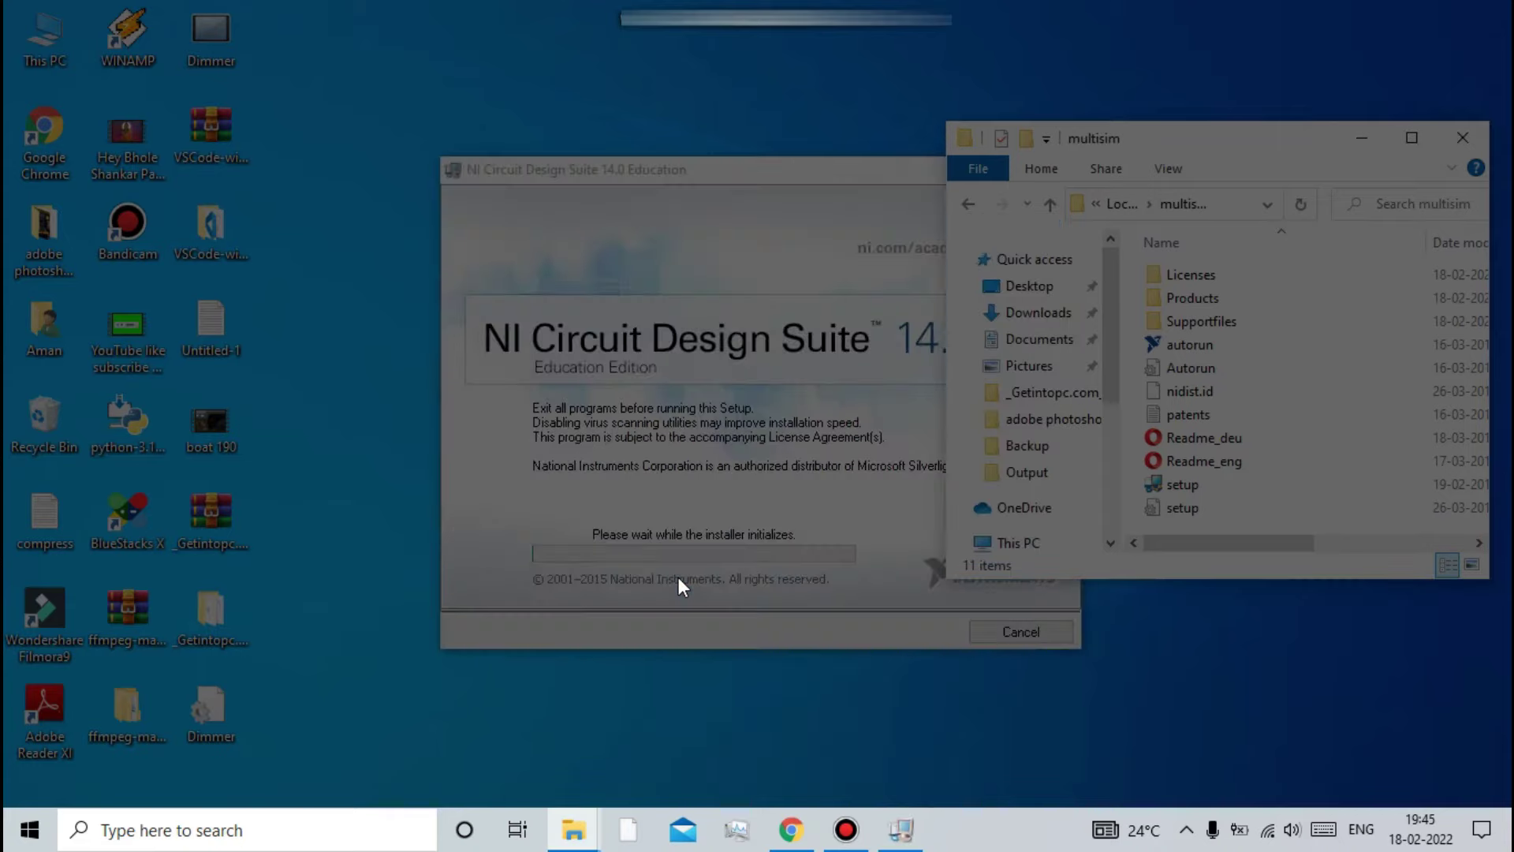
{"action": "left_click", "coordinate": [463, 509]}
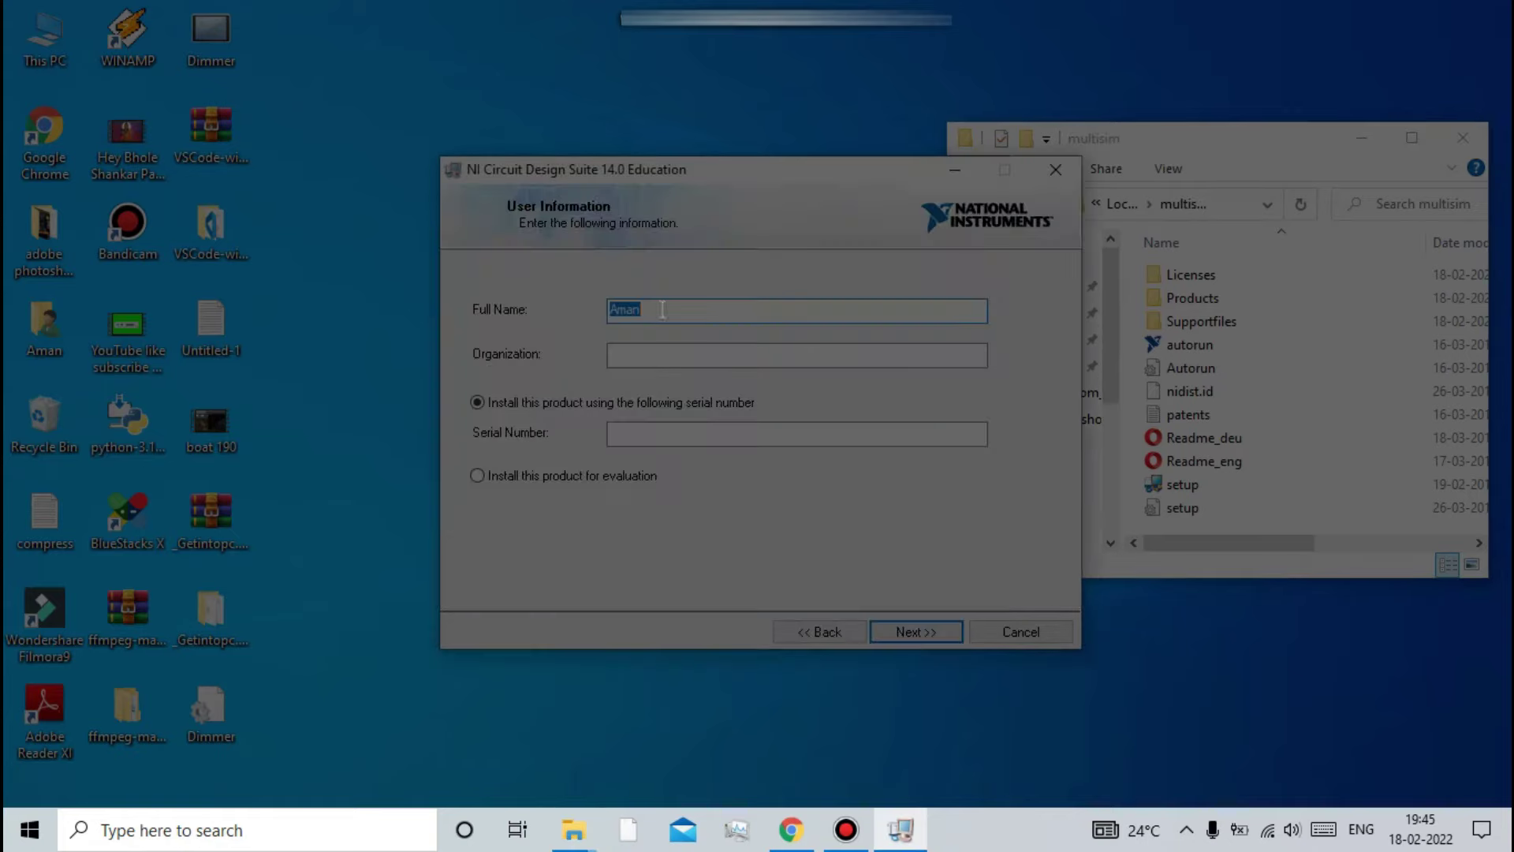
Choose to install the product for evaluation instead of with a serial number, and continue past the user information.
{"action": "left_click", "coordinate": [477, 476]}
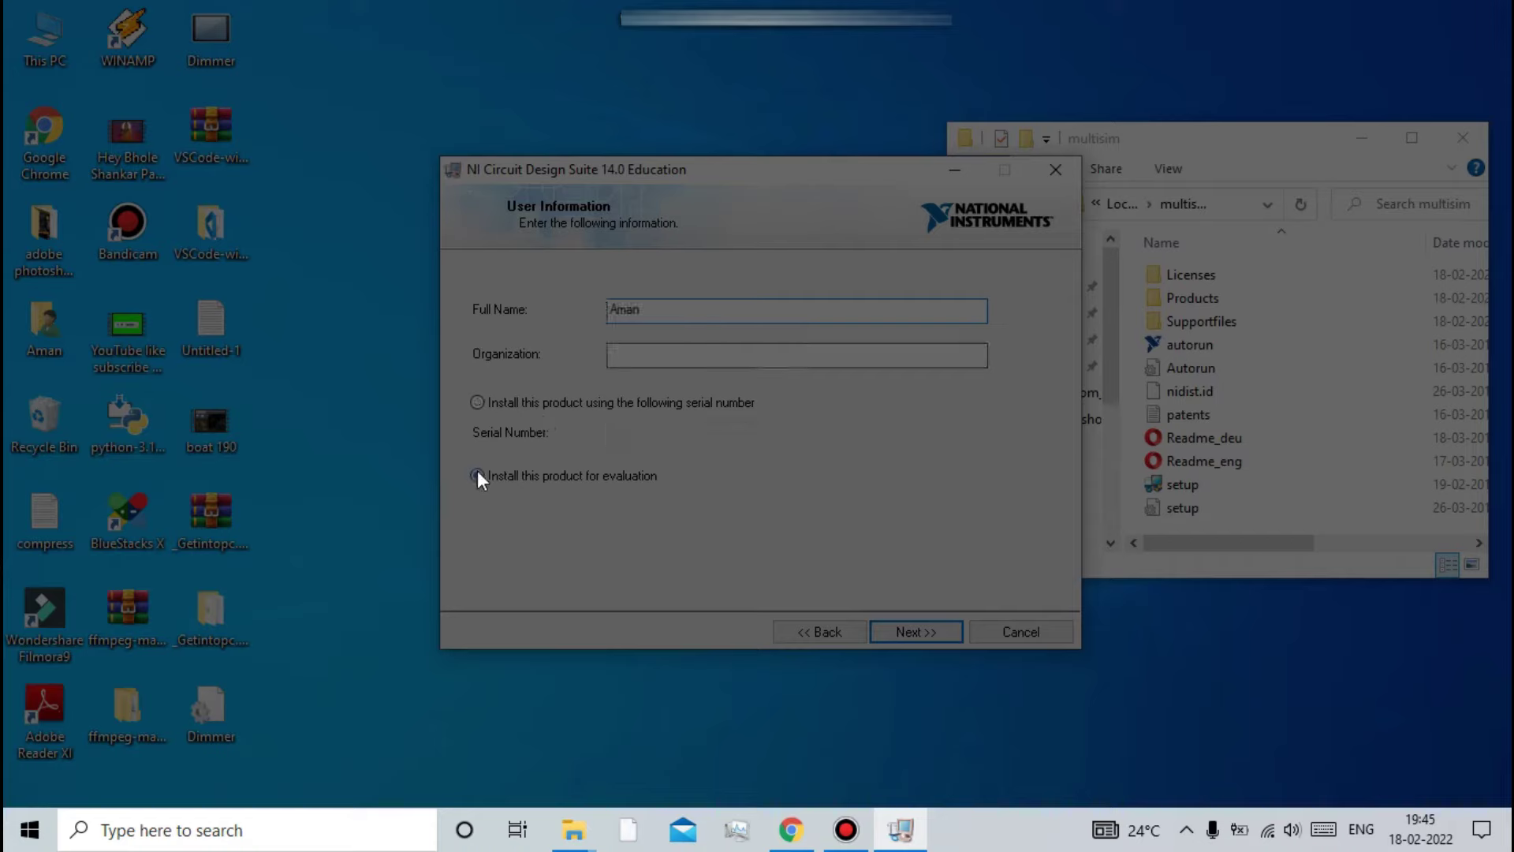
{"action": "left_click", "coordinate": [478, 401]}
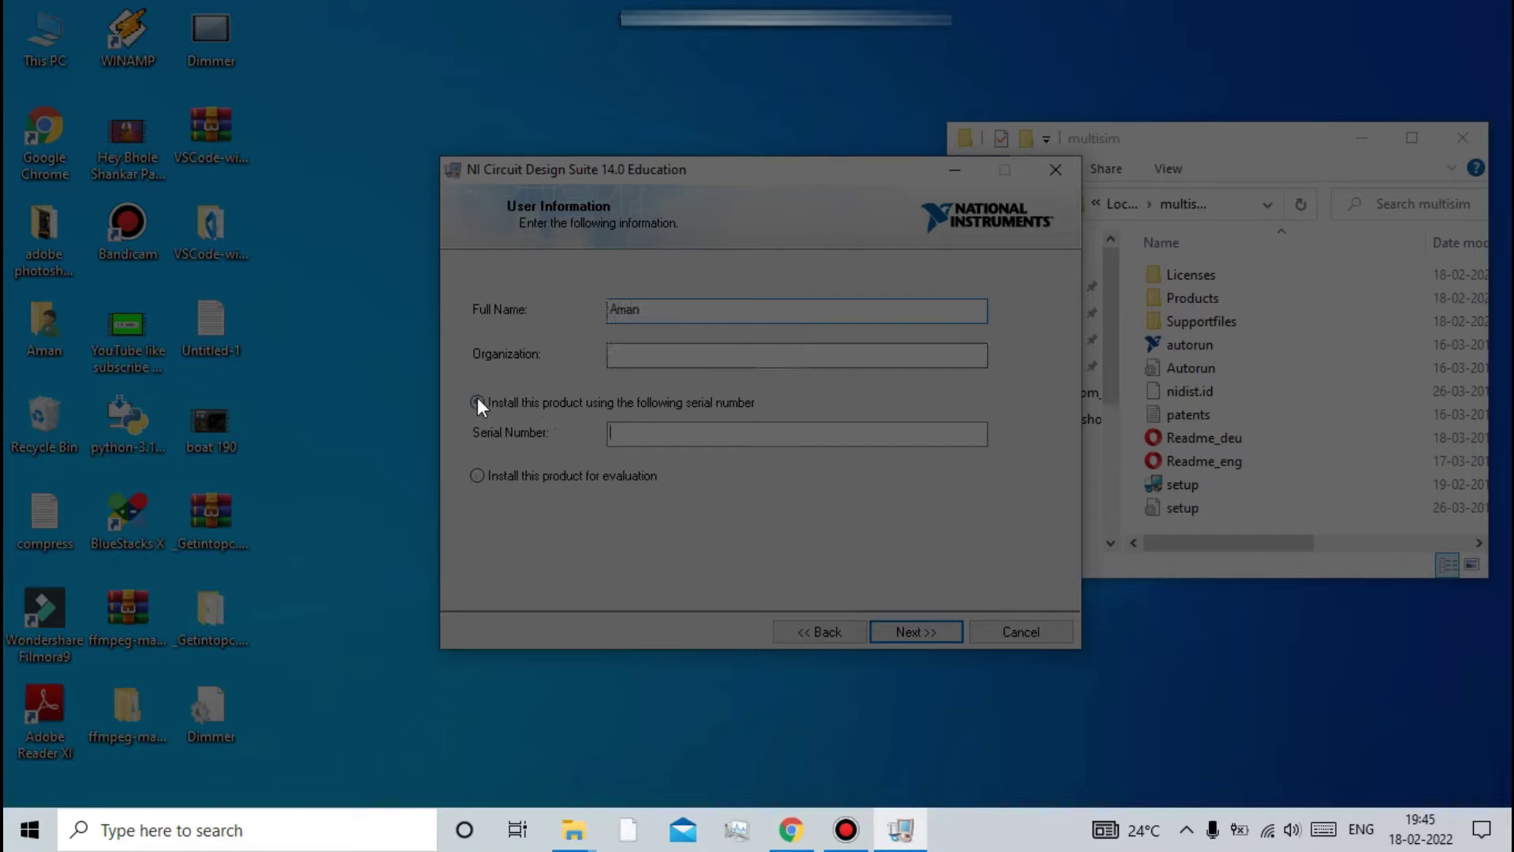
{"action": "left_click", "coordinate": [477, 475]}
{"action": "left_click", "coordinate": [911, 634]}
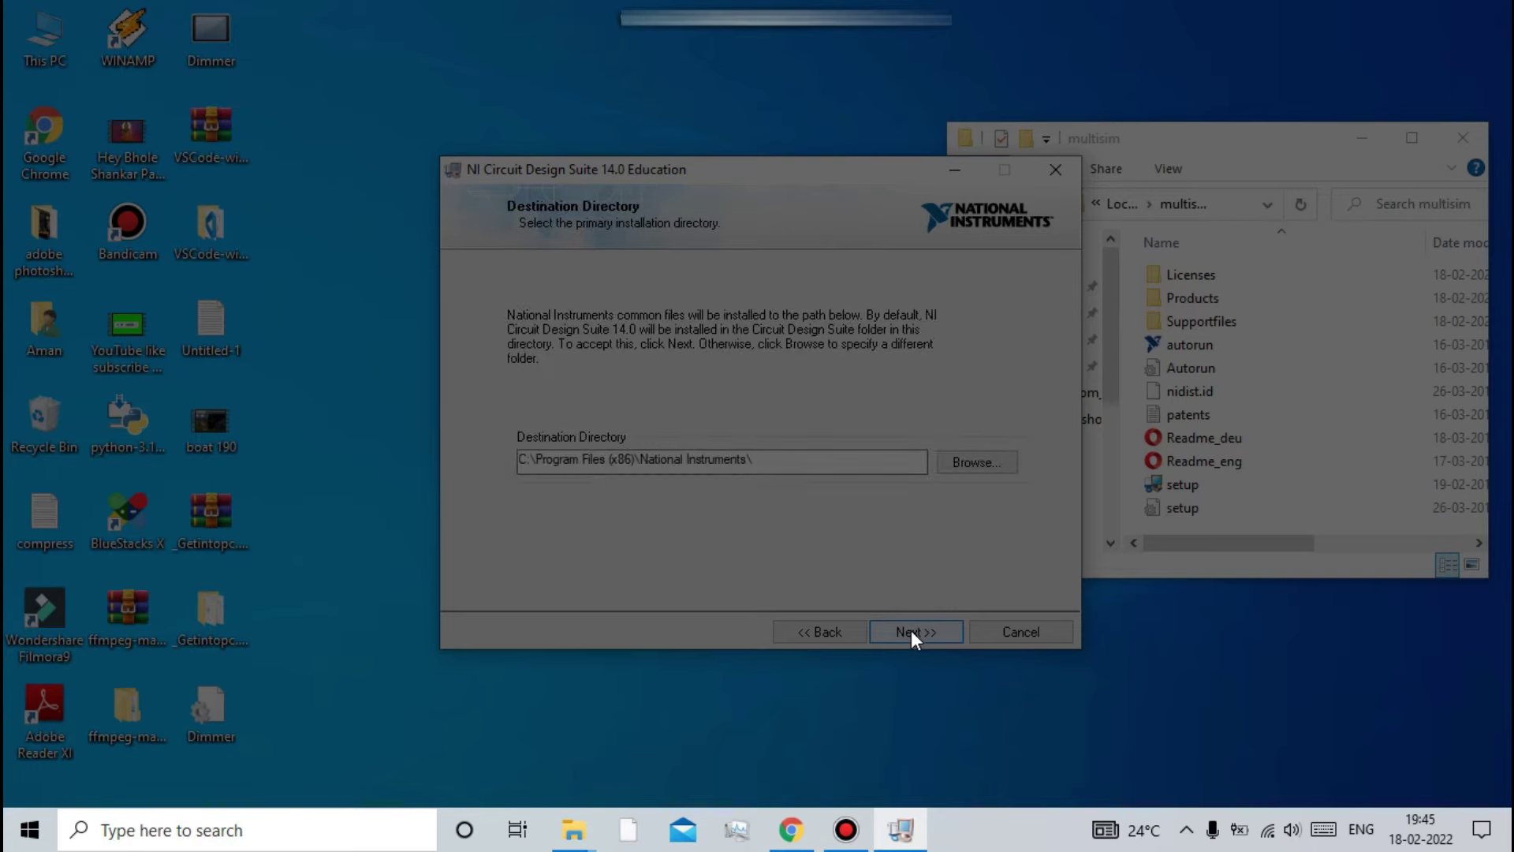
Accept the default destination directory and features, and run the product notifications check with the update search left enabled.
{"action": "left_click", "coordinate": [911, 630]}
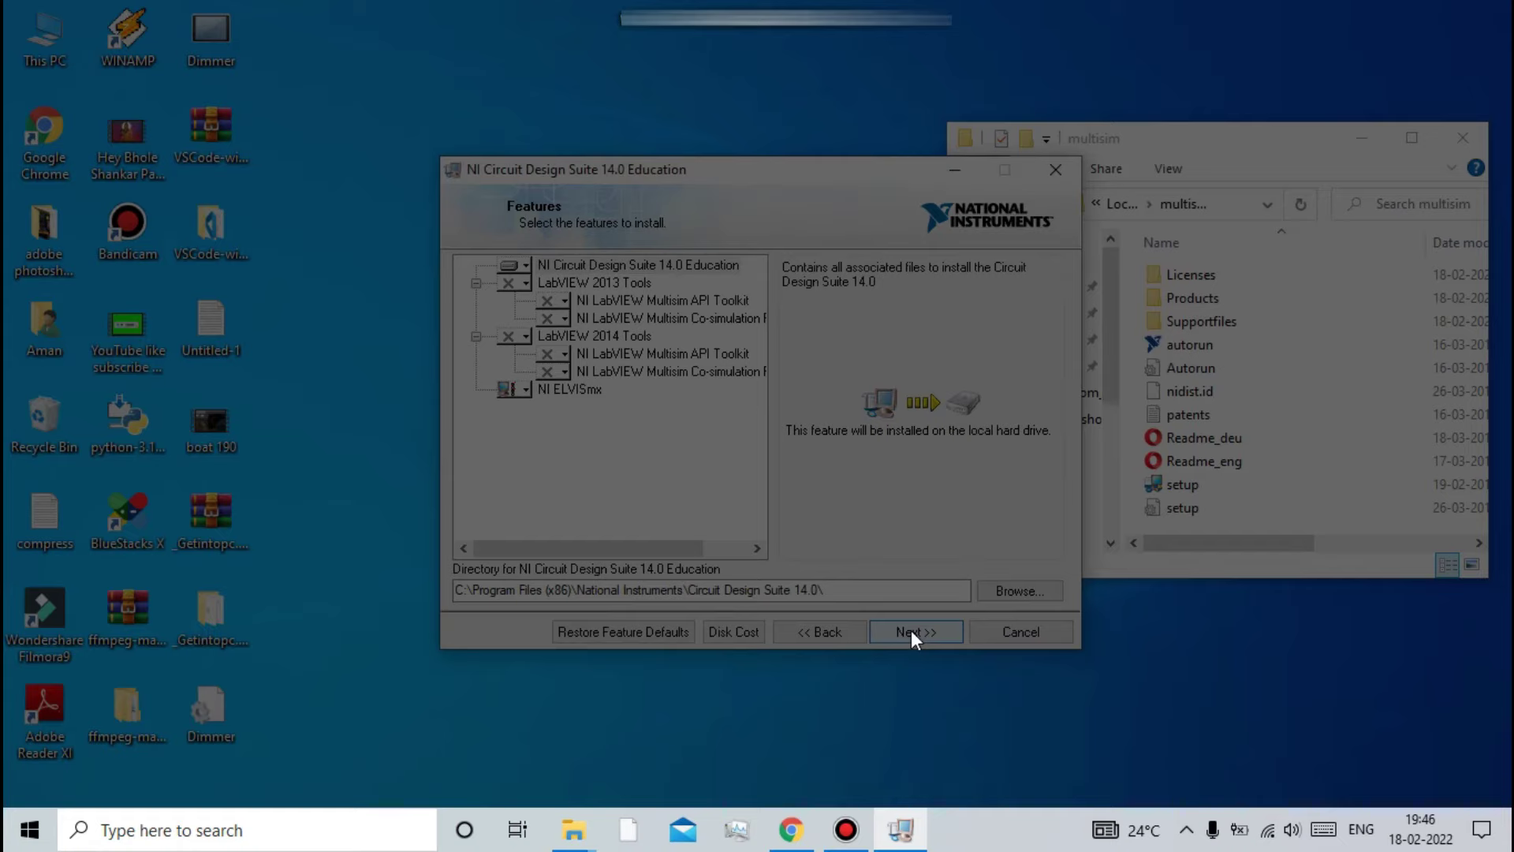
{"action": "left_click", "coordinate": [911, 630]}
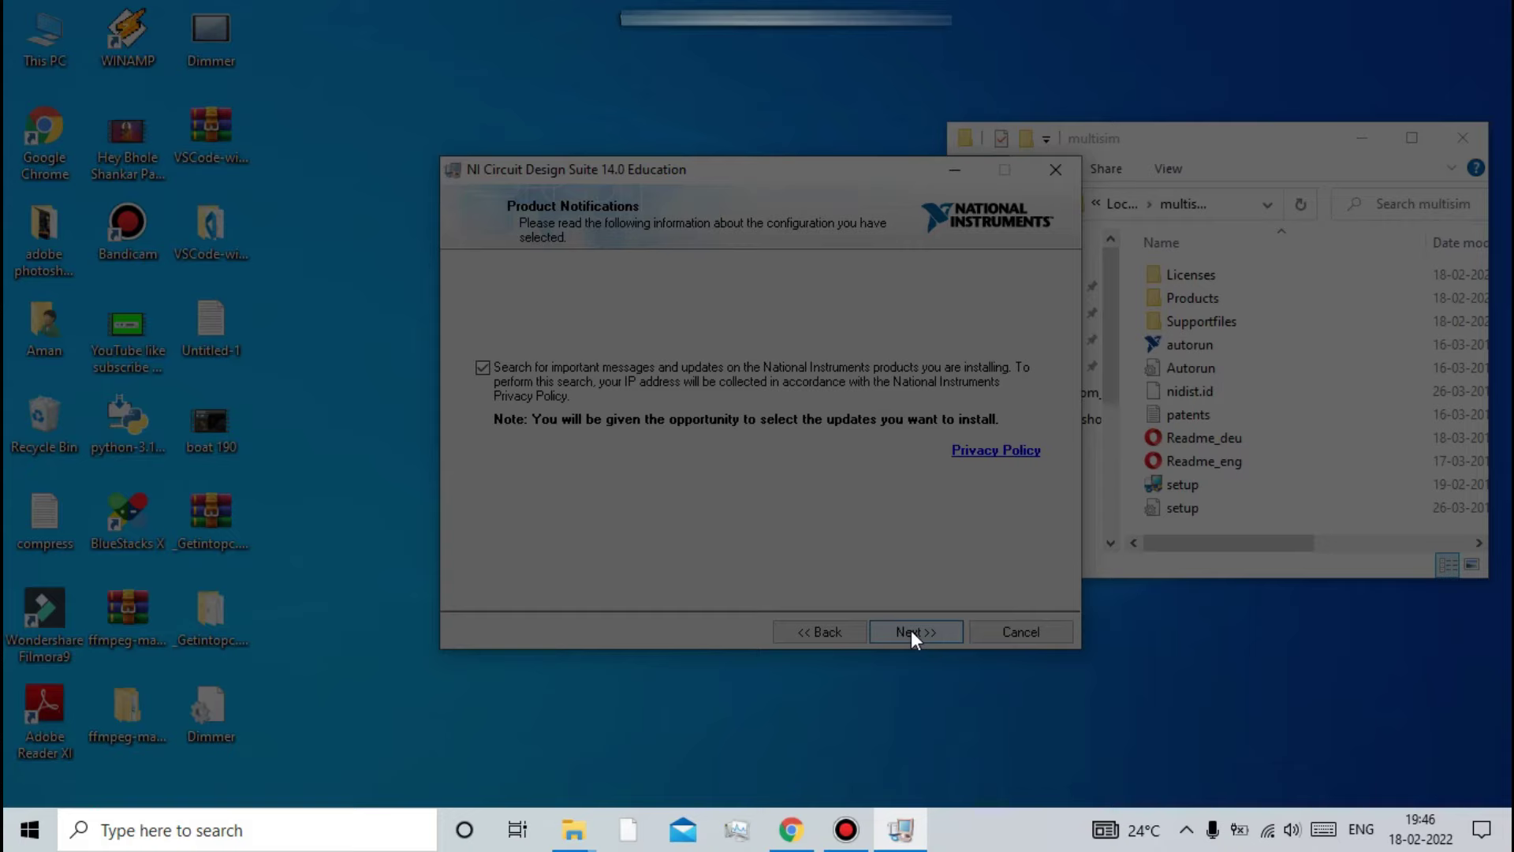
{"action": "left_click", "coordinate": [911, 631]}
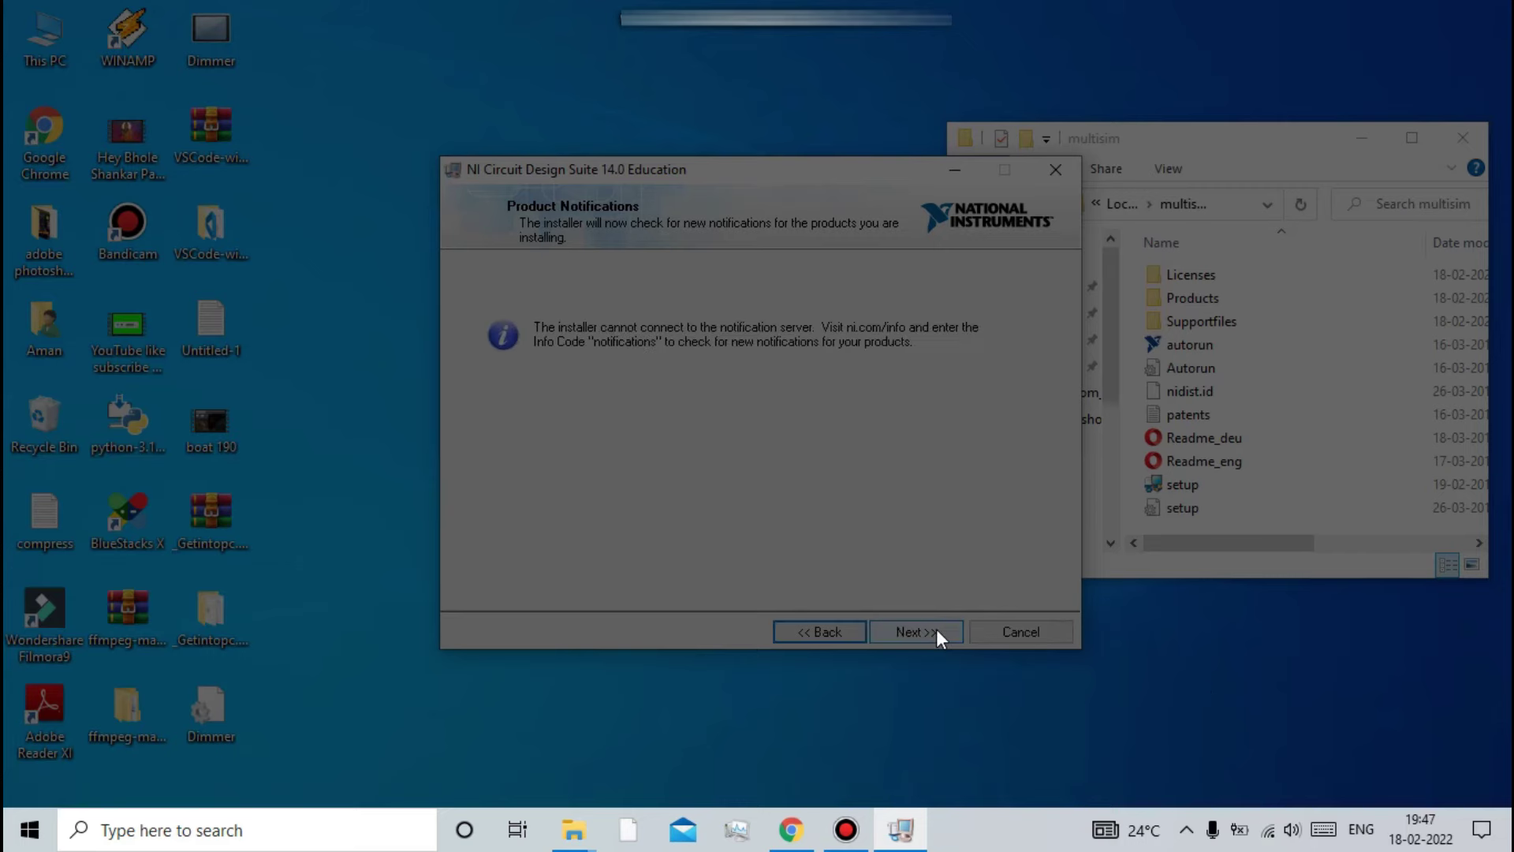
{"action": "left_click", "coordinate": [935, 631]}
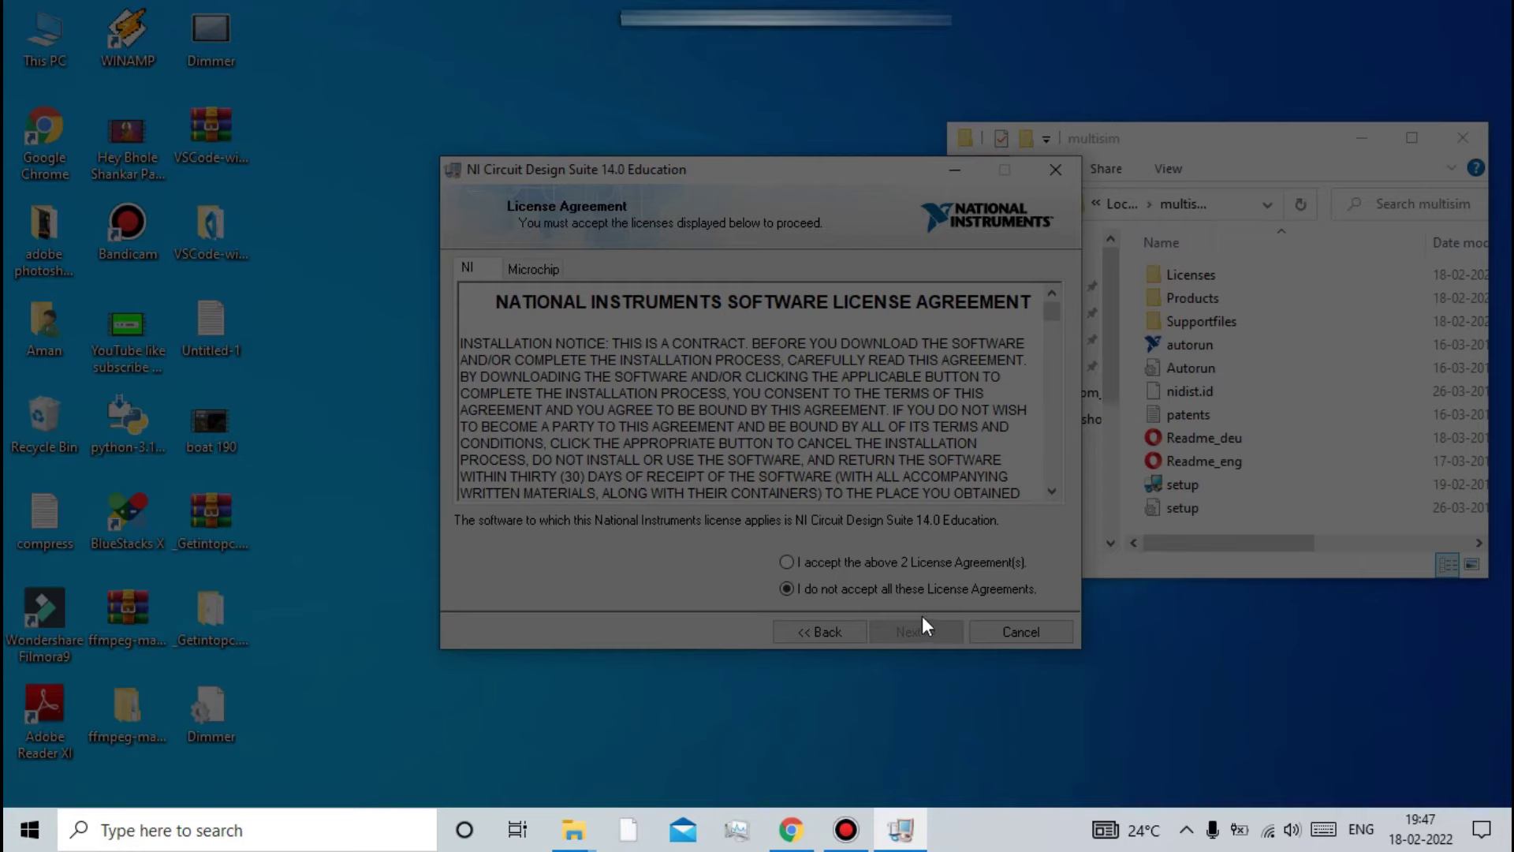
Accept both license agreements and start the installation with the option to disable Windows fast startup left enabled.
{"action": "left_click", "coordinate": [786, 561]}
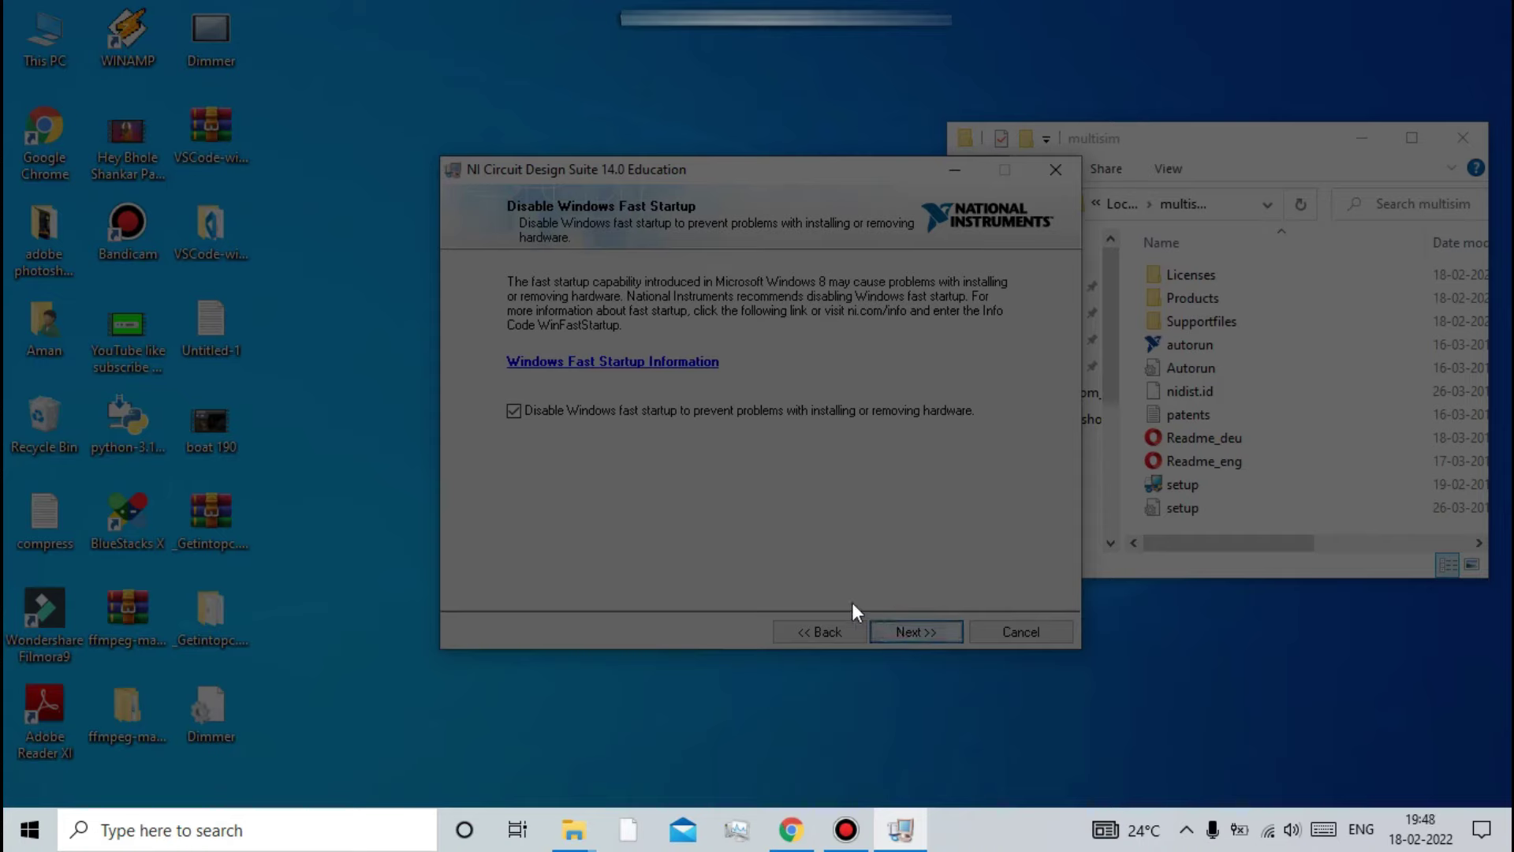
{"action": "left_click", "coordinate": [907, 632]}
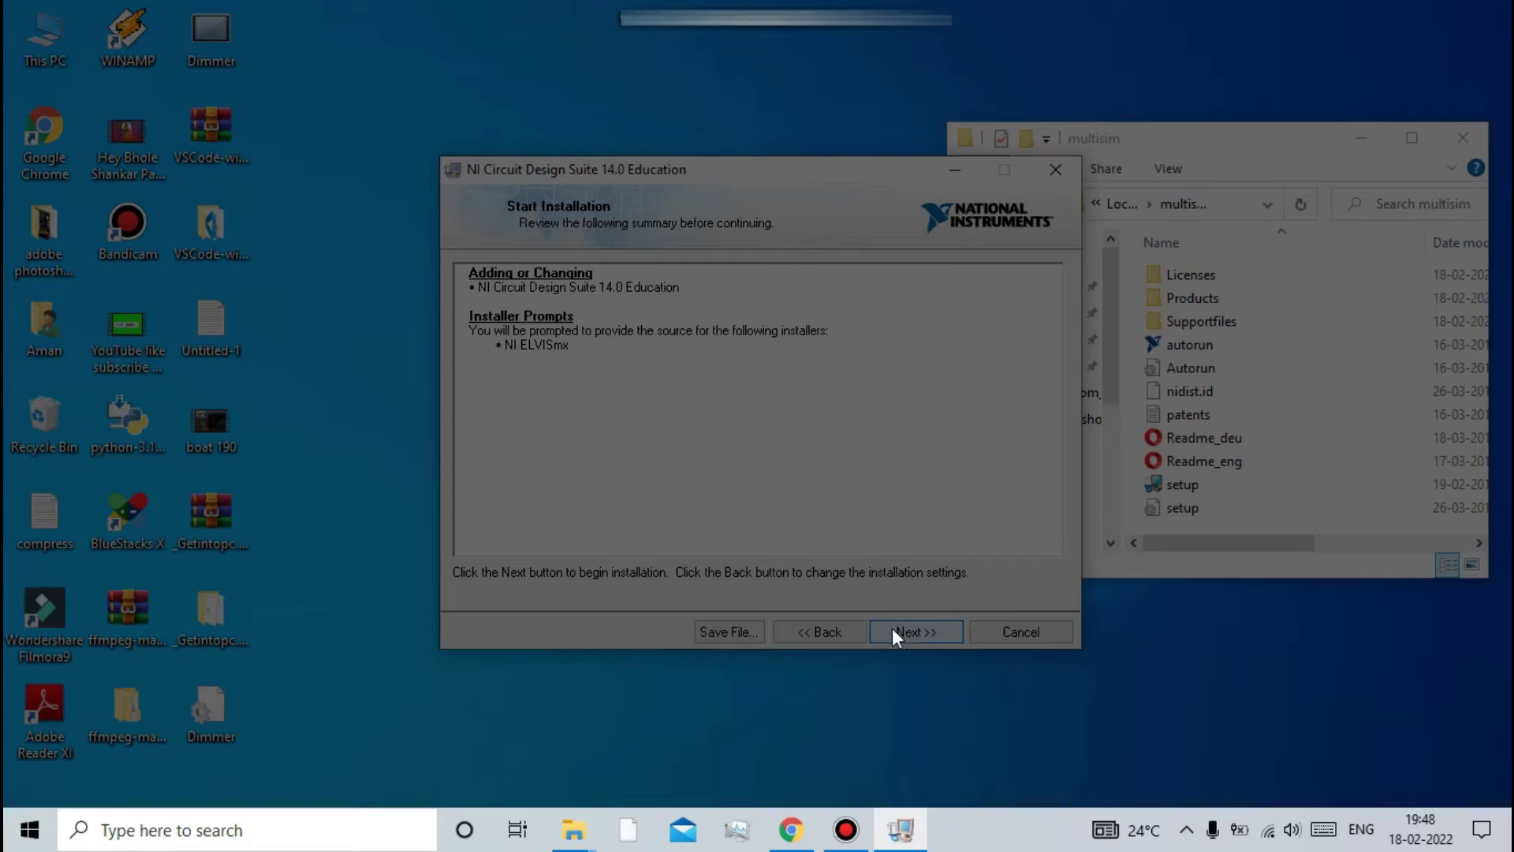
{"action": "left_click", "coordinate": [892, 635]}
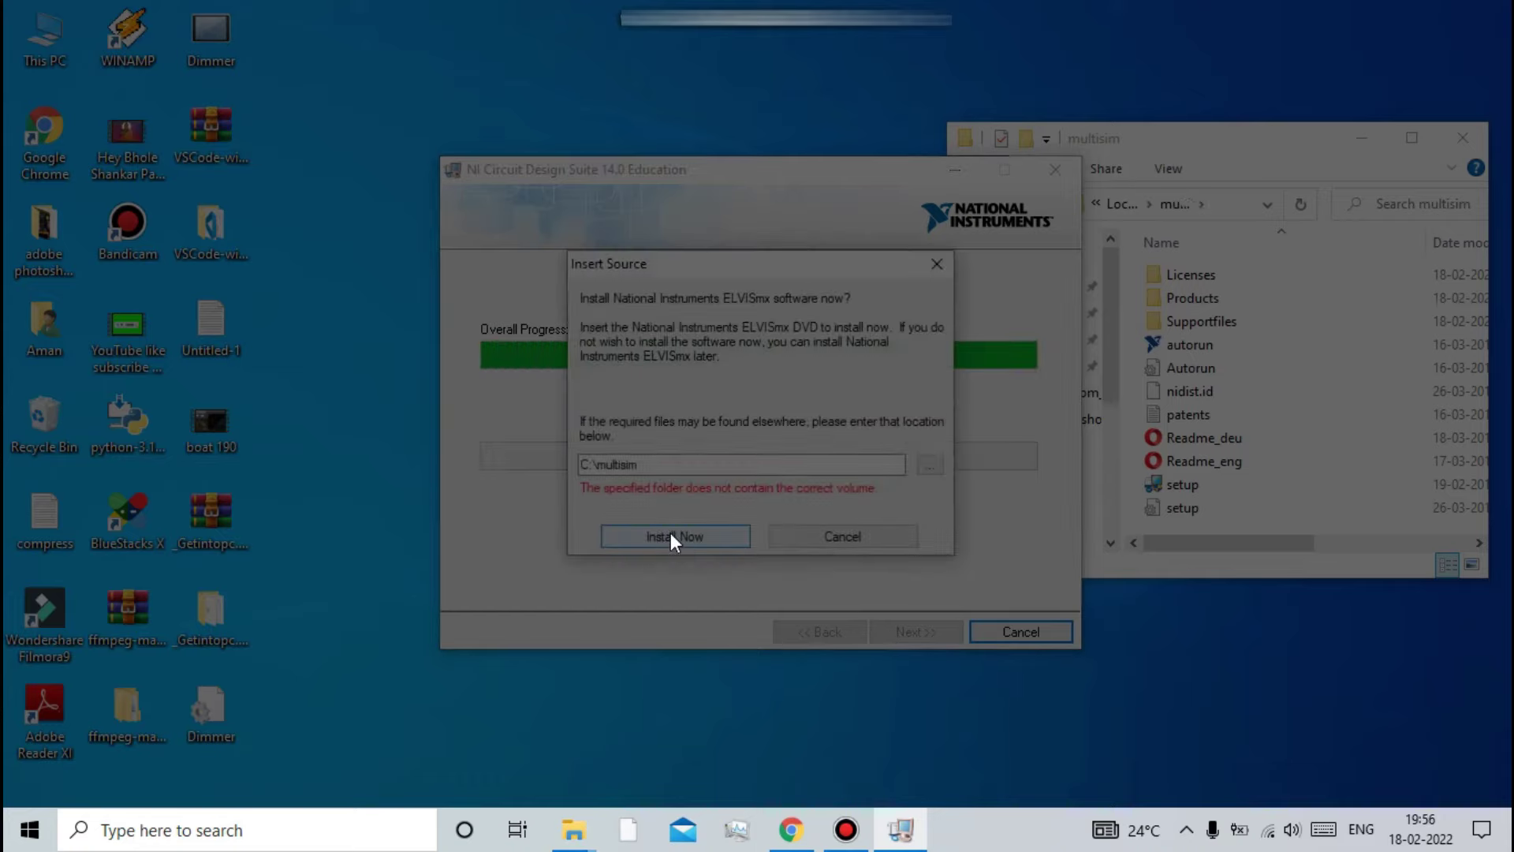
Finish the setup without NI ELVISmx or periodic NI Update Service checks, choosing to restart the computer later.
{"action": "left_click", "coordinate": [848, 537]}
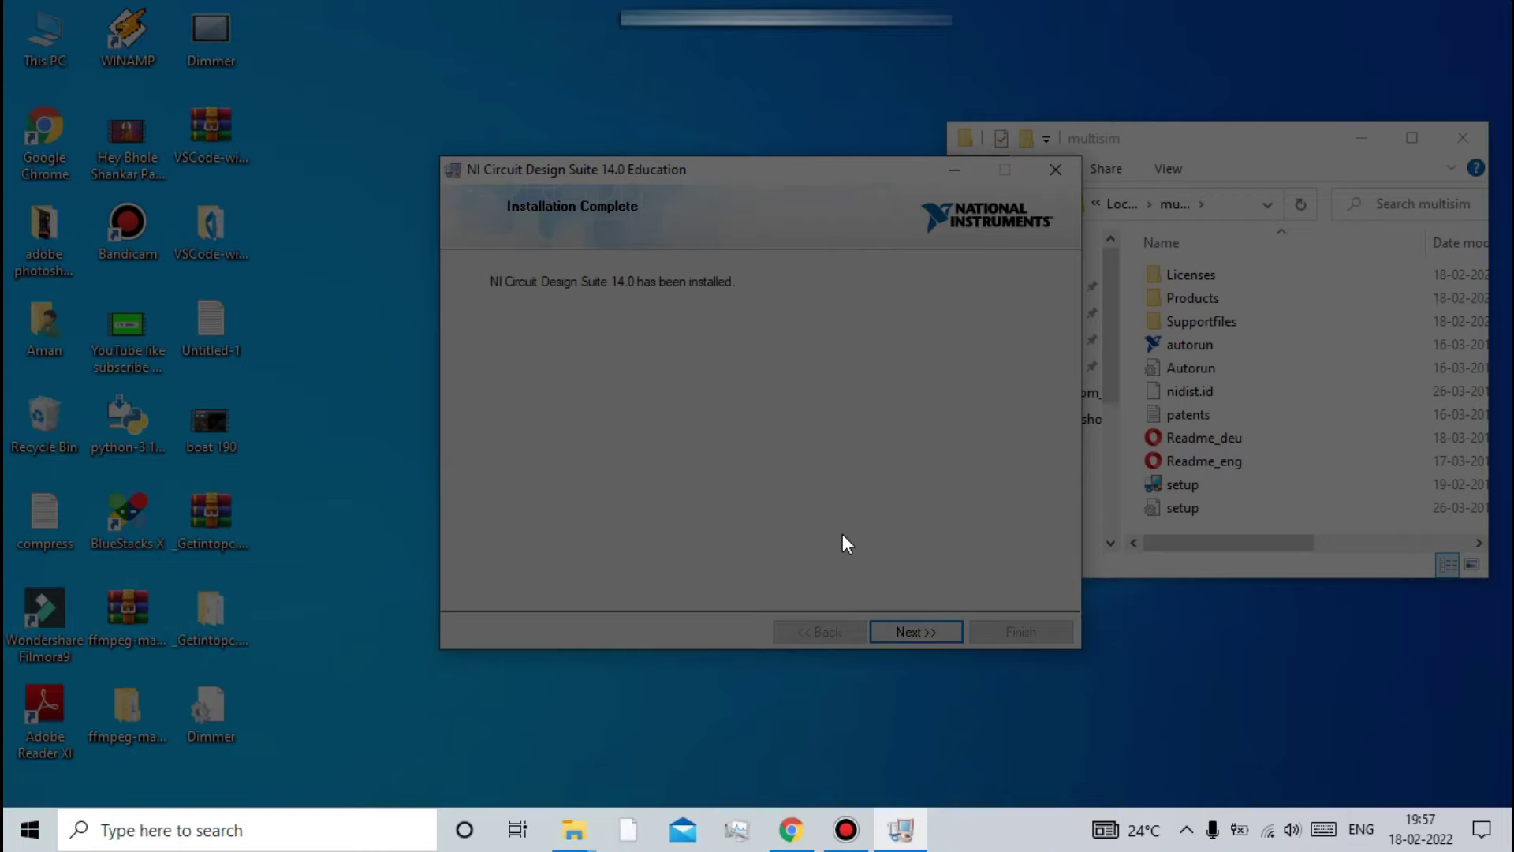
{"action": "left_click", "coordinate": [917, 630]}
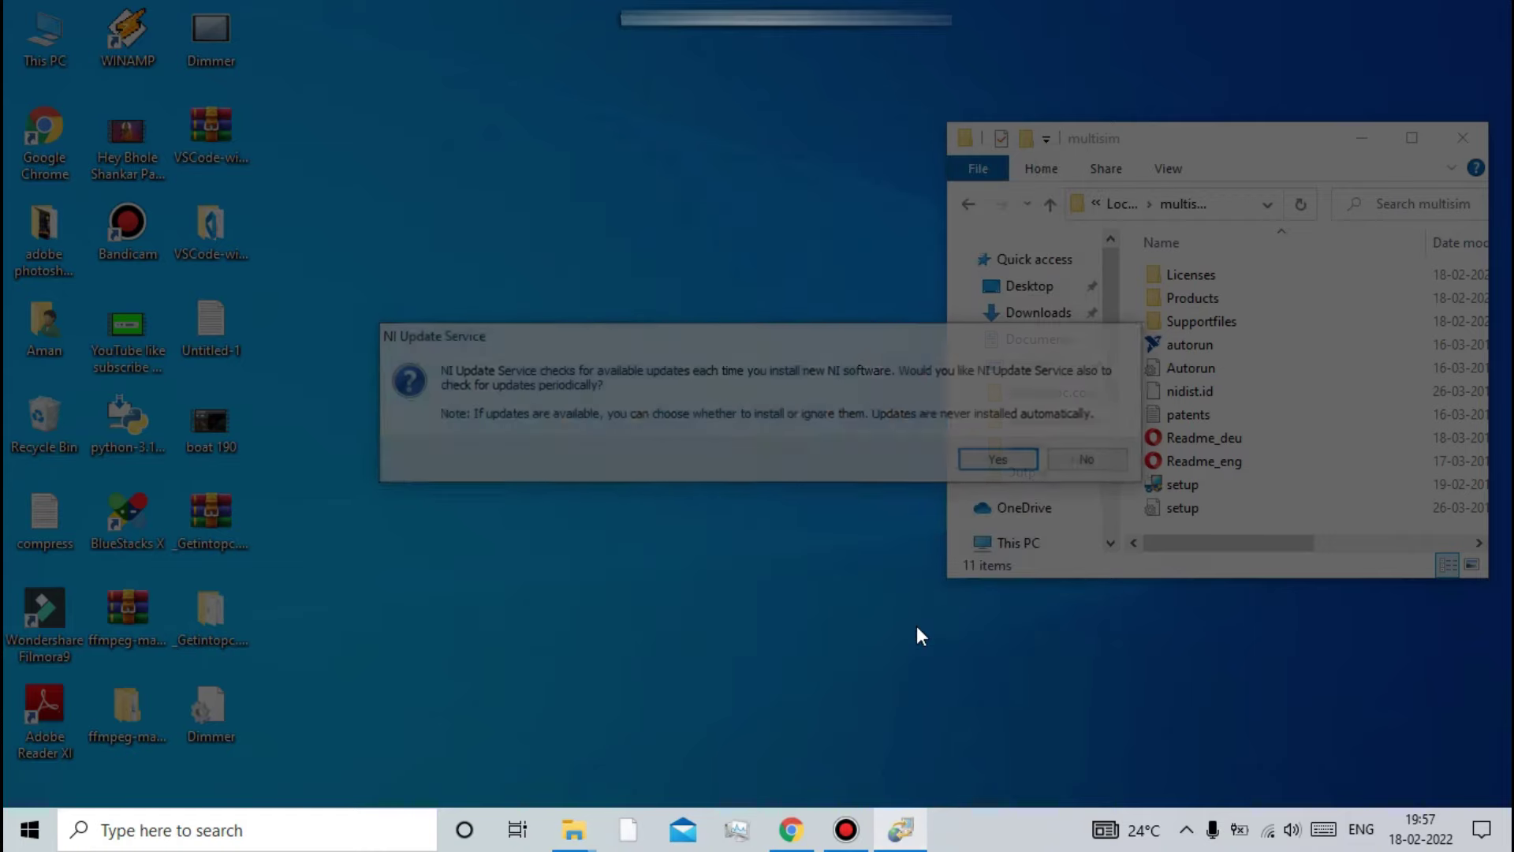
{"action": "left_click", "coordinate": [1087, 459]}
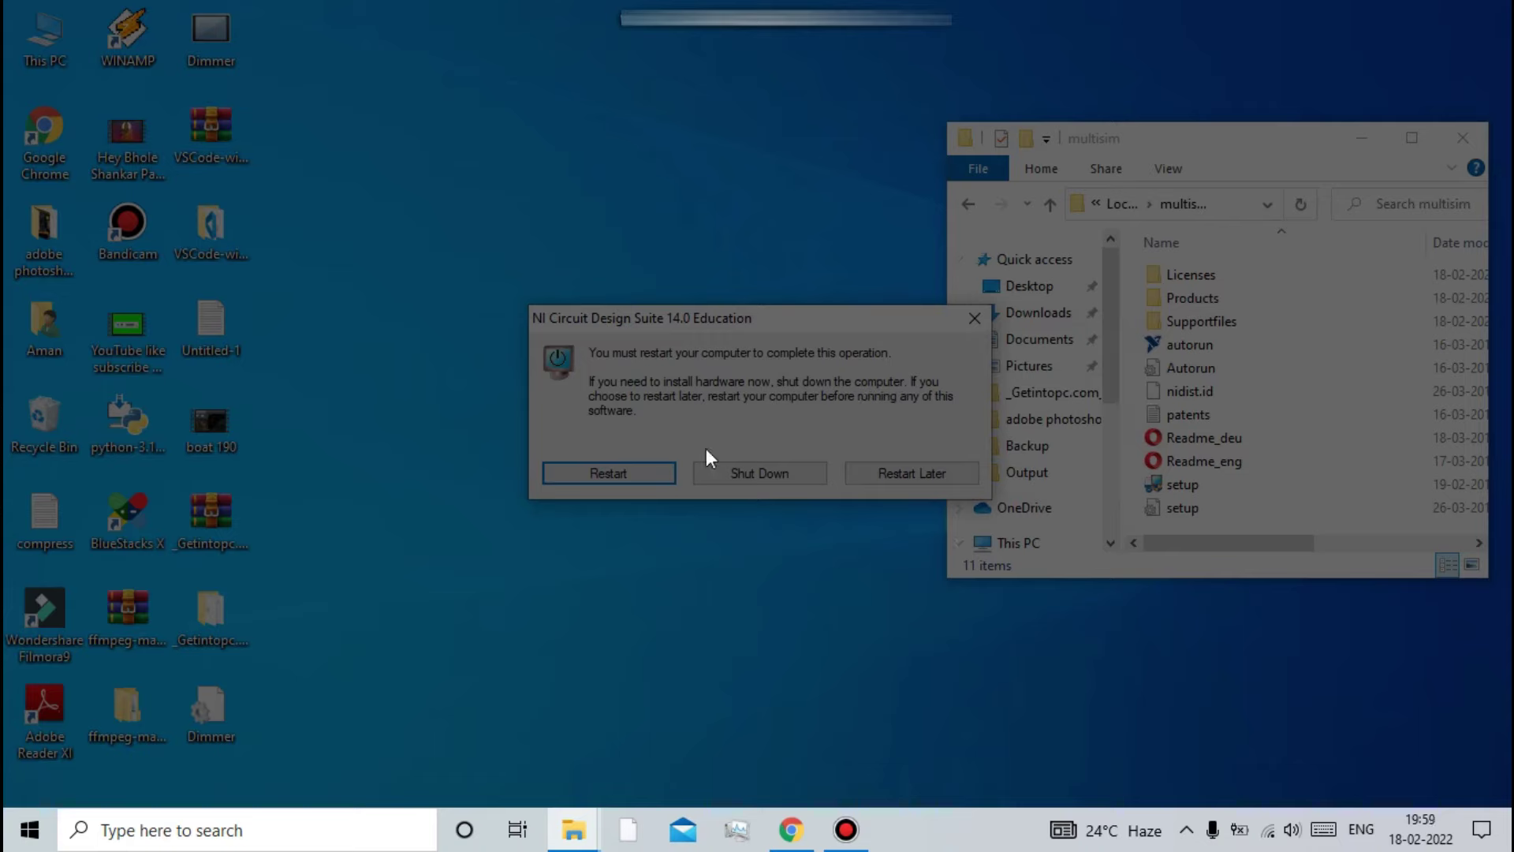
{"action": "left_click", "coordinate": [936, 470]}
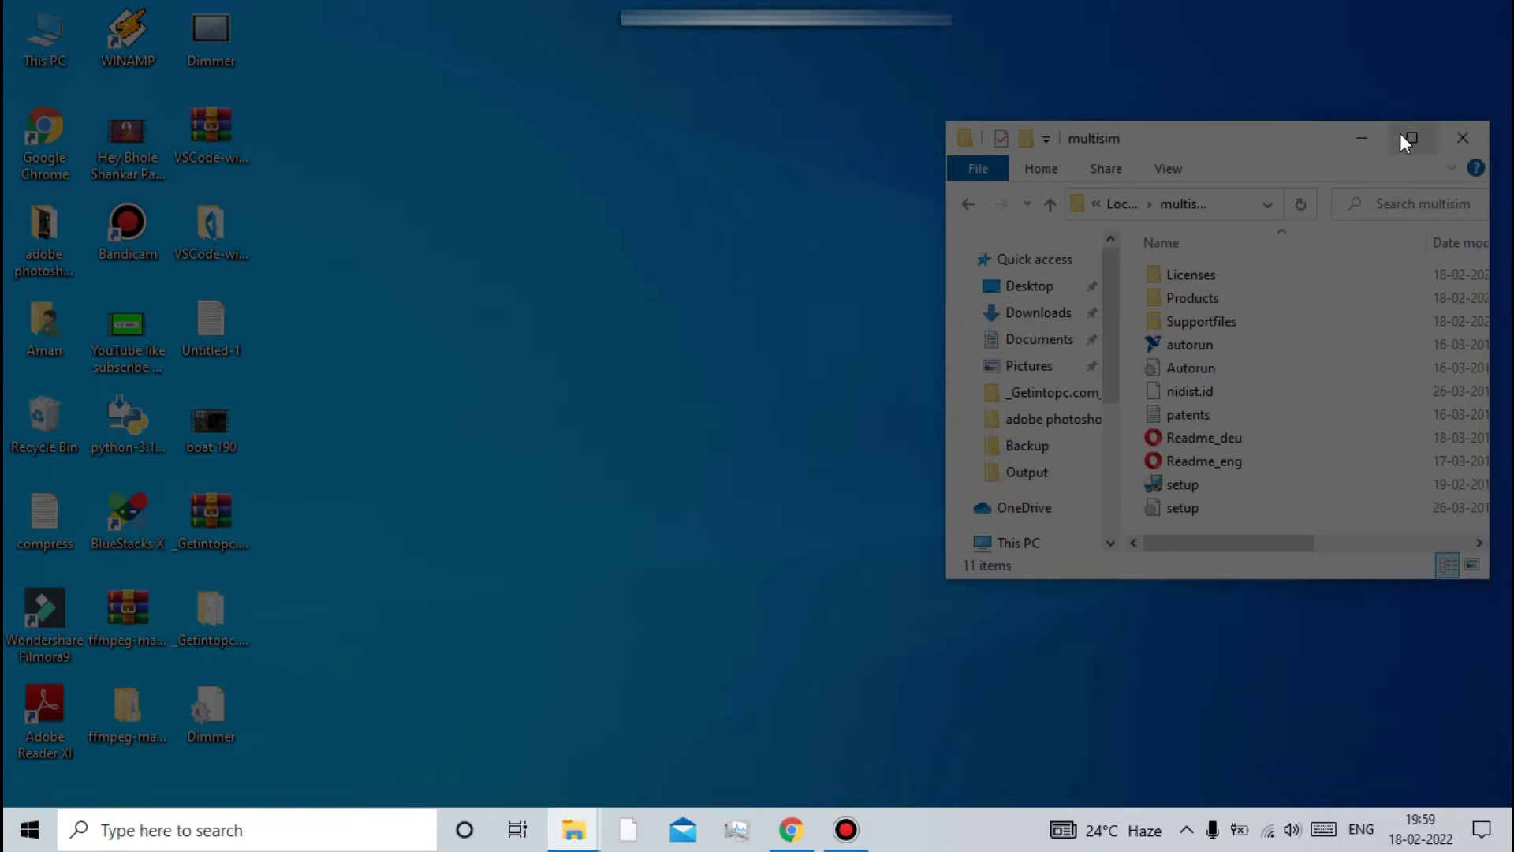
Minimize the multisim folder window, search Windows for "multi" and launch Multisim without extending the evaluation period.
{"action": "left_click", "coordinate": [1400, 136]}
{"action": "left_click", "coordinate": [1390, 13]}
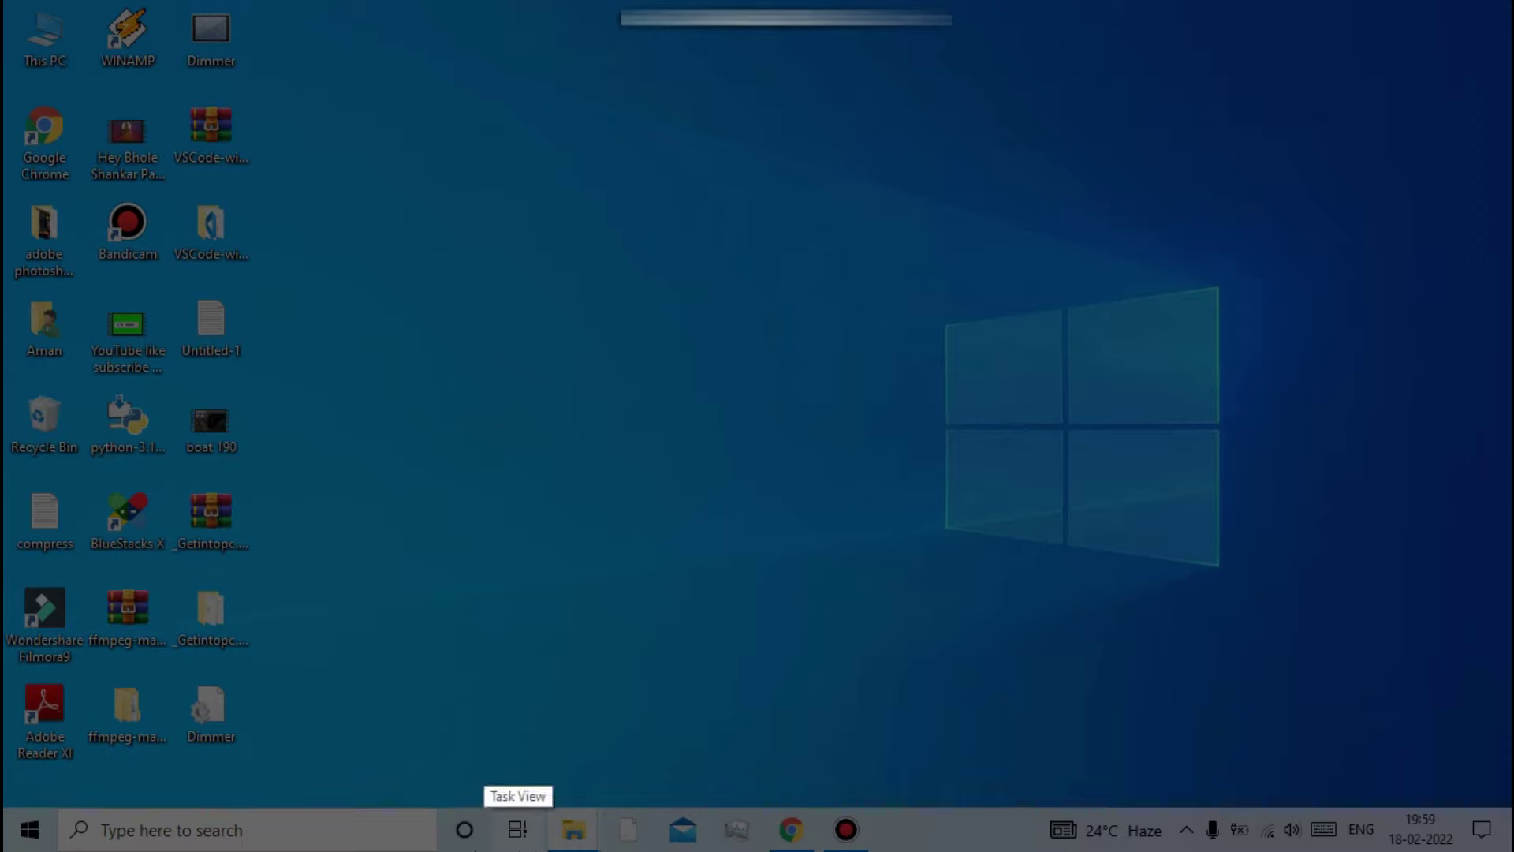
{"action": "left_click", "coordinate": [223, 825]}
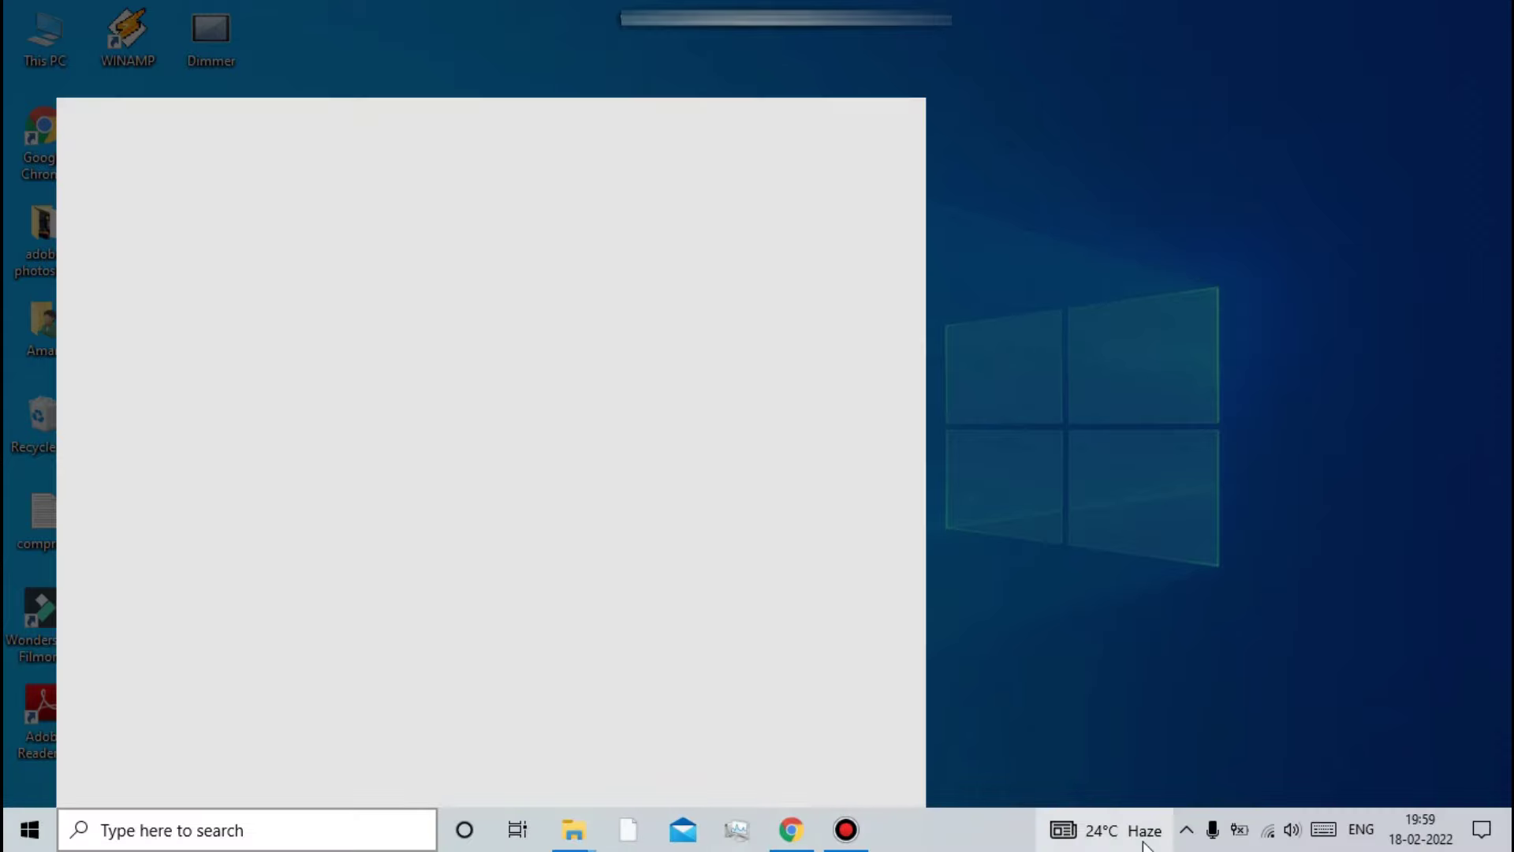
{"action": "type", "text": "multi"}
{"action": "left_click", "coordinate": [203, 244]}
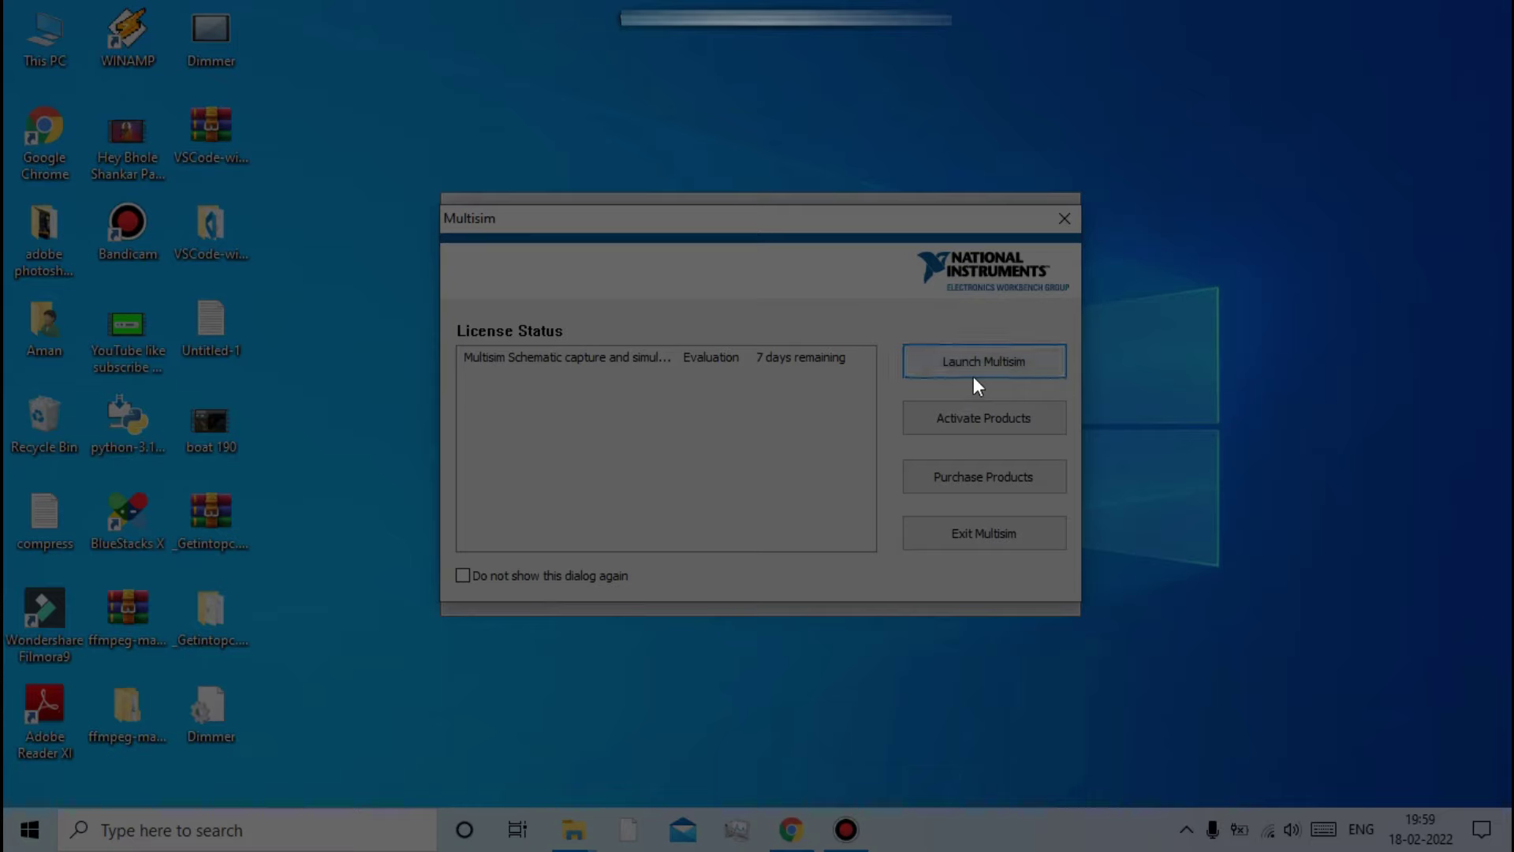
{"action": "left_click", "coordinate": [980, 349]}
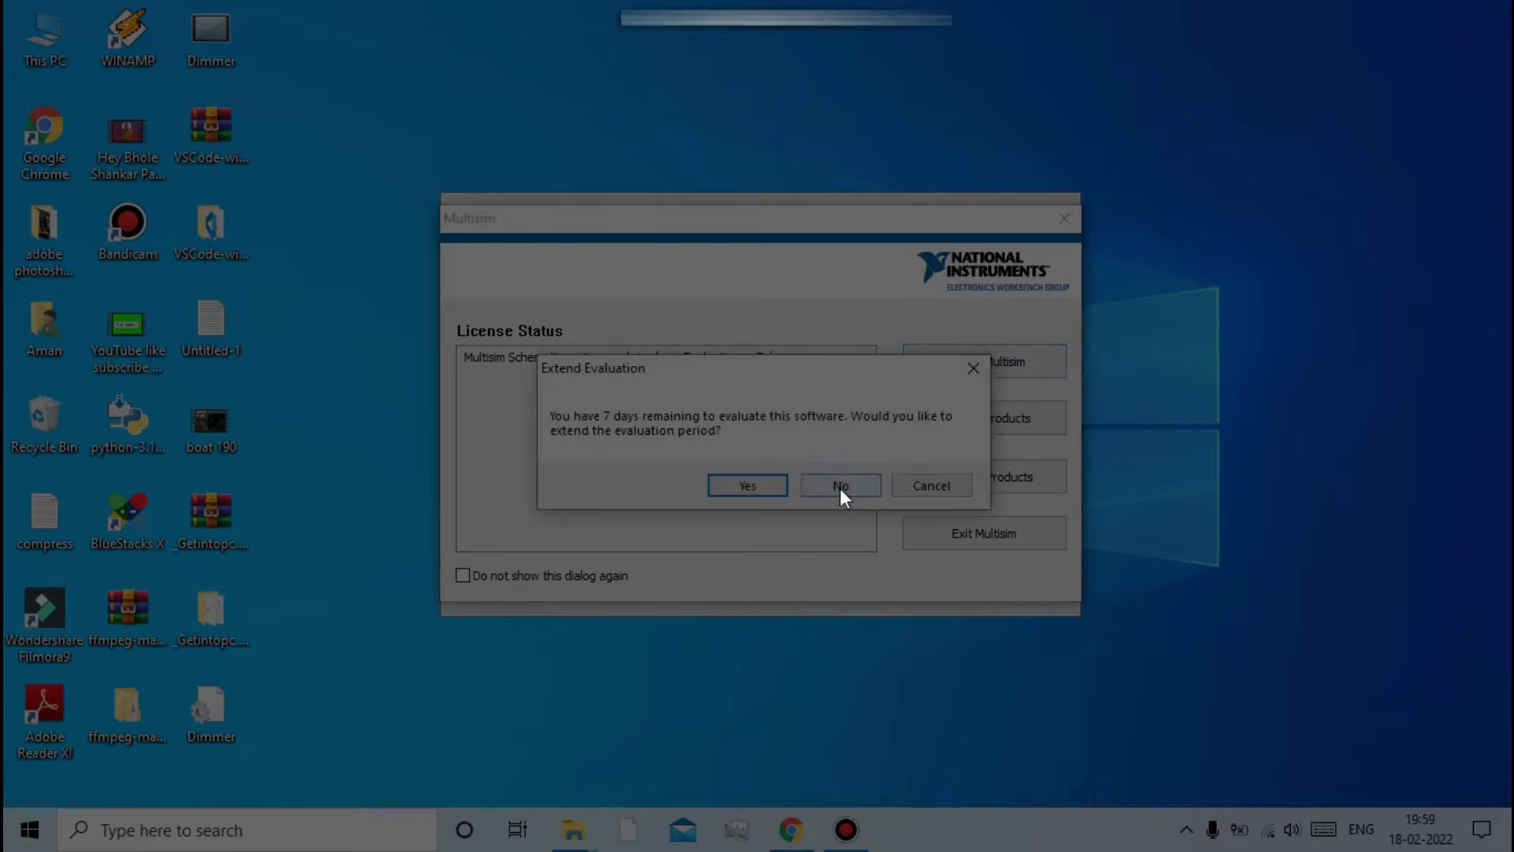
{"action": "left_click", "coordinate": [840, 489]}
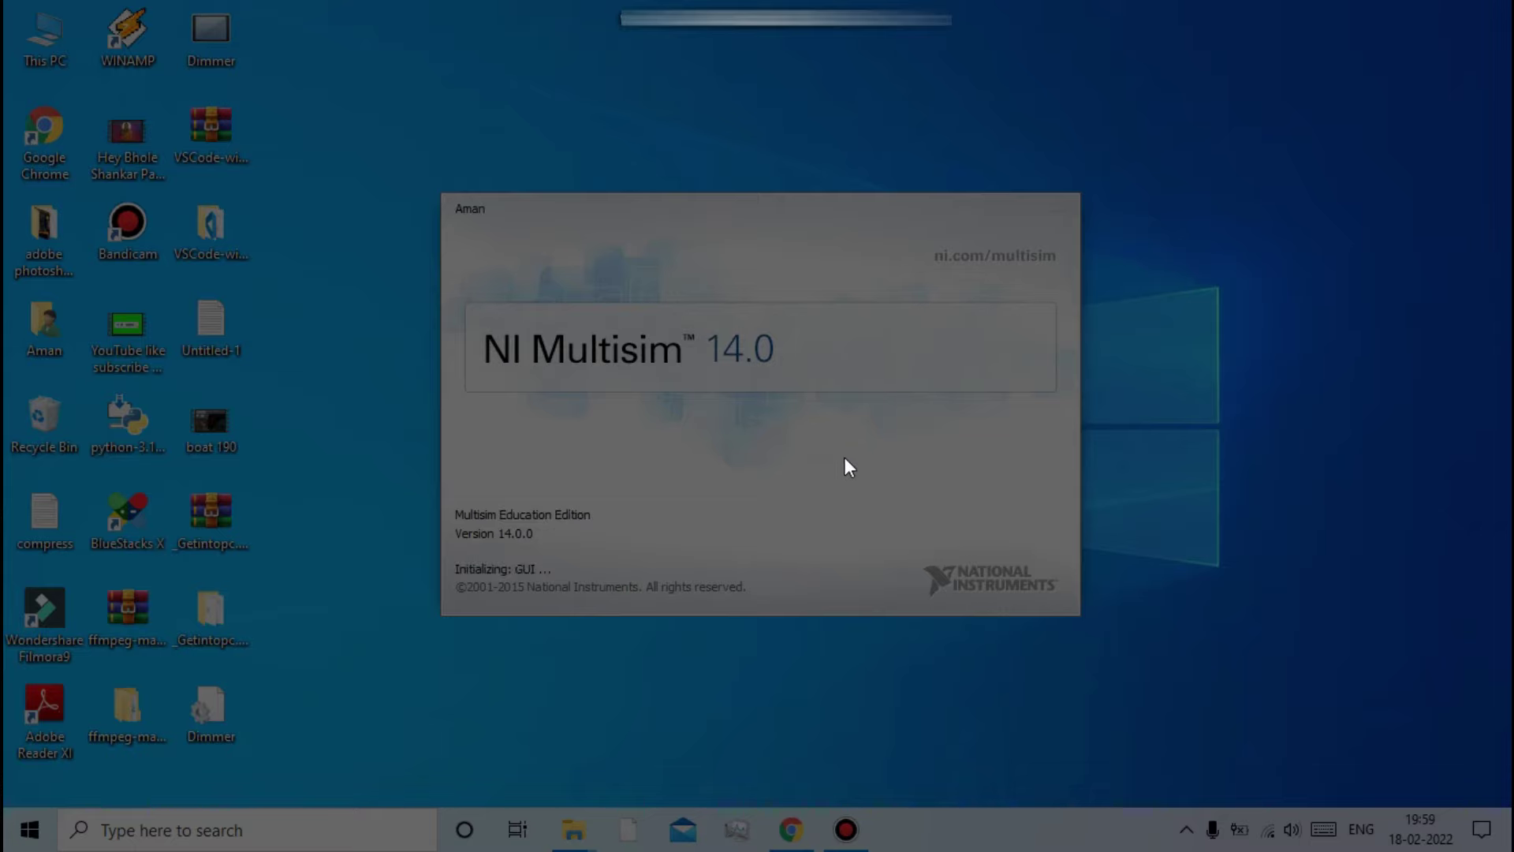